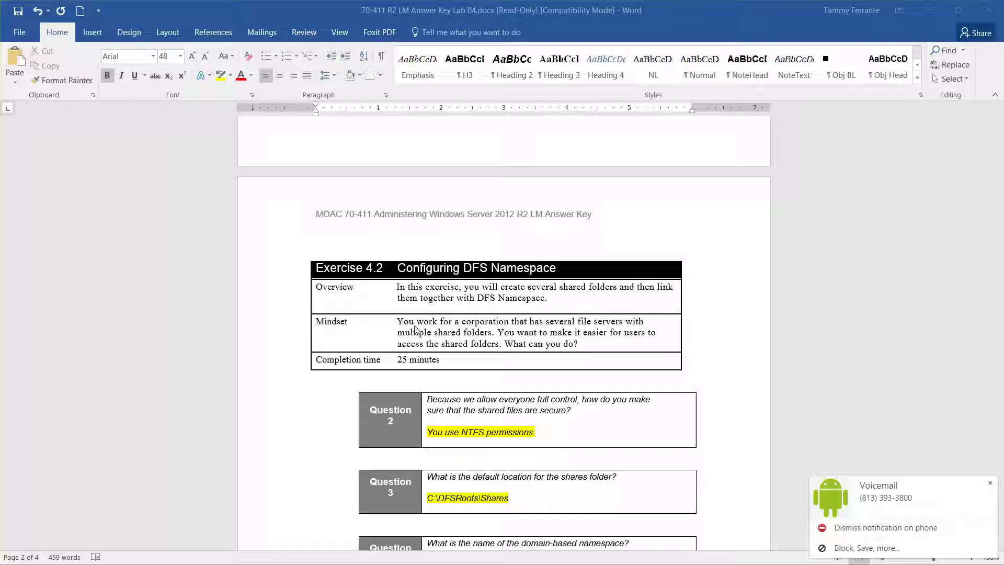
Switch from the lab document to the Server01 virtual machine and open its Local Disk (C:) in File Explorer
left_click(991, 484)
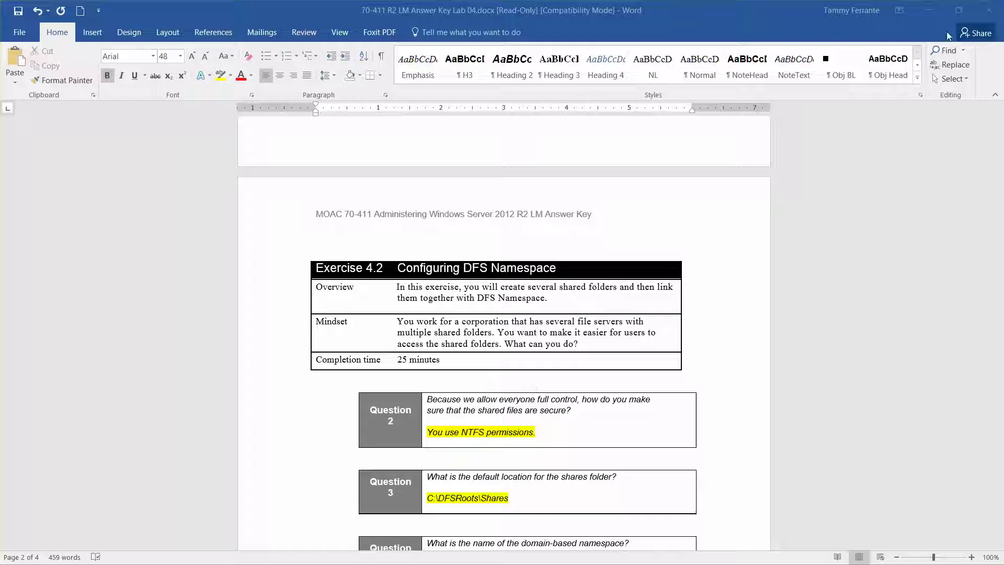
left_click(935, 8)
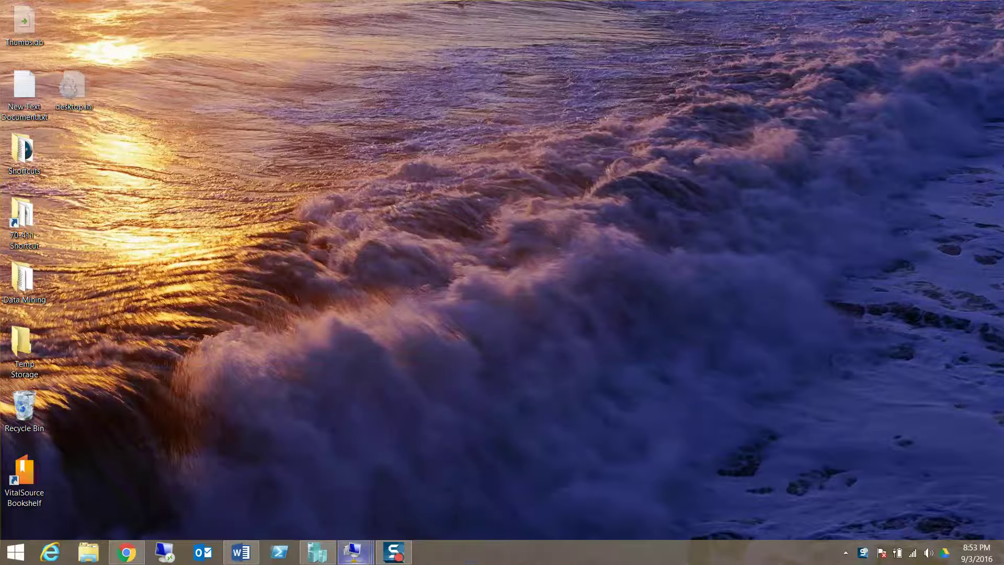
mouse_move(342, 561)
left_click(419, 461)
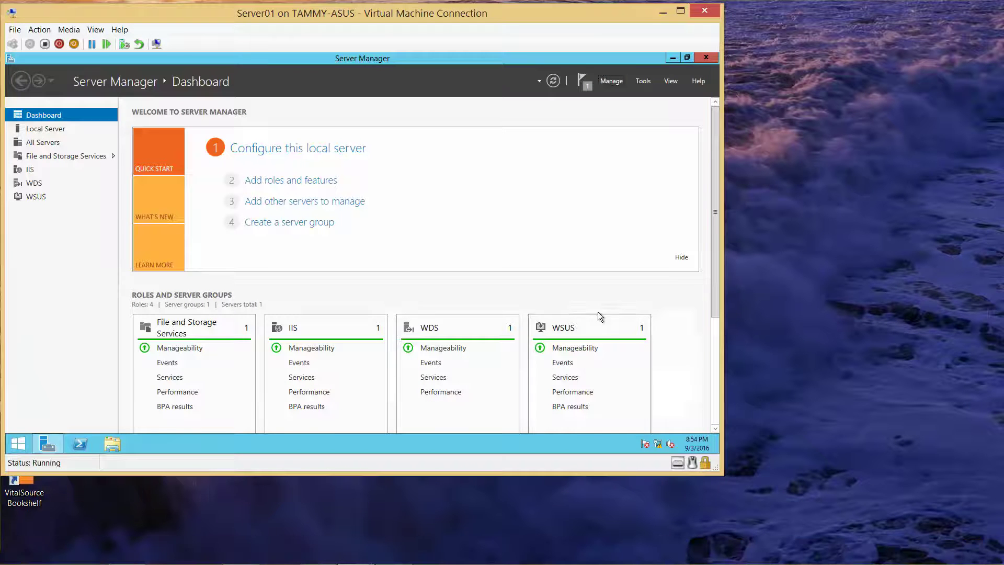
left_click(110, 441)
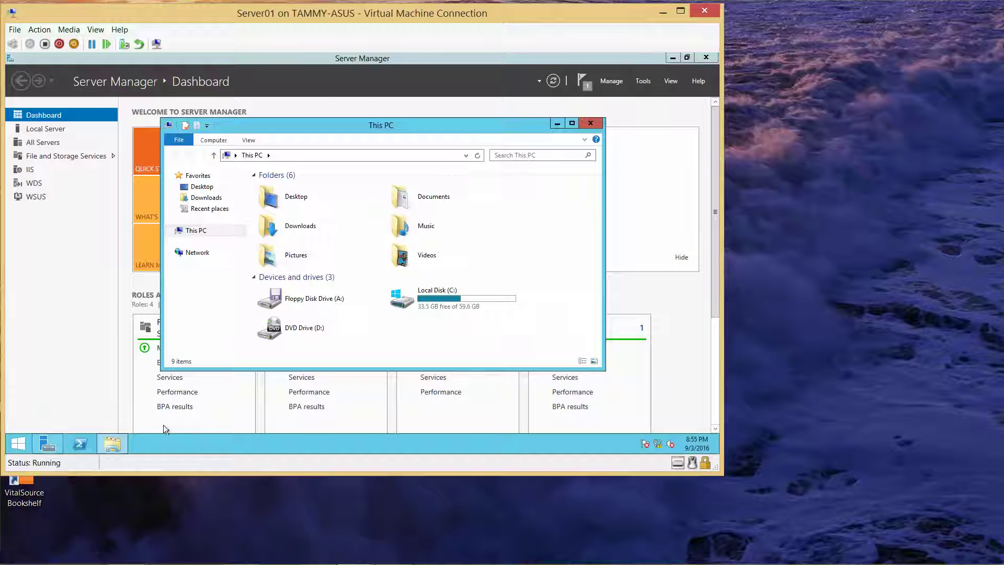
double_click(450, 294)
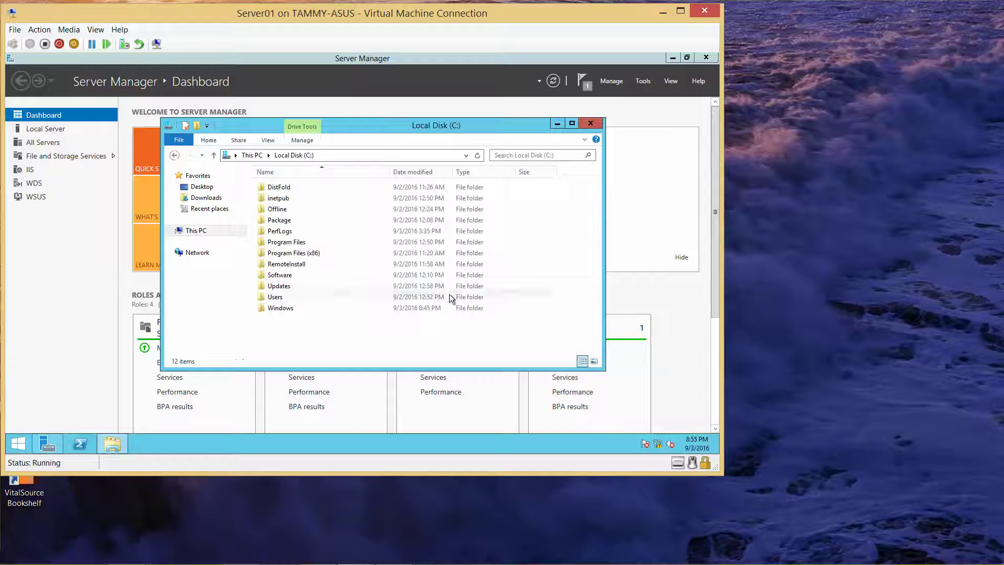
Create a new folder named Share1 in the root of Local Disk (C:)
right_click(307, 343)
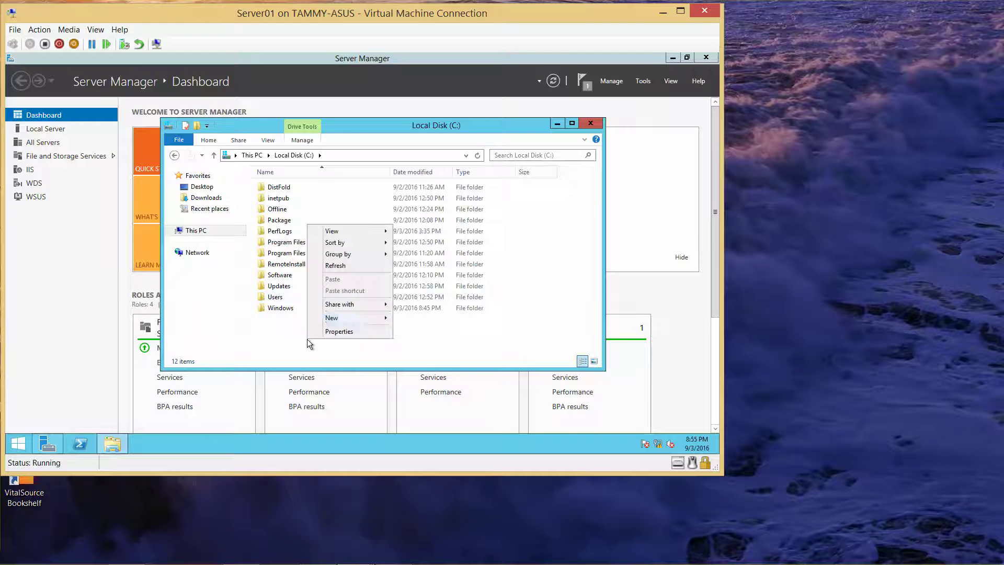
mouse_move(345, 317)
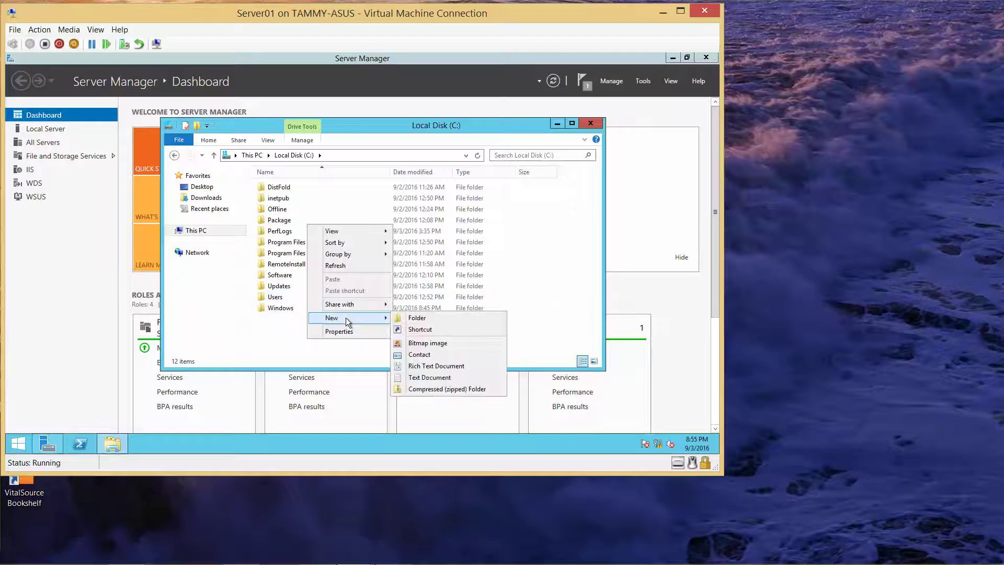
left_click(413, 317)
type("Share1")
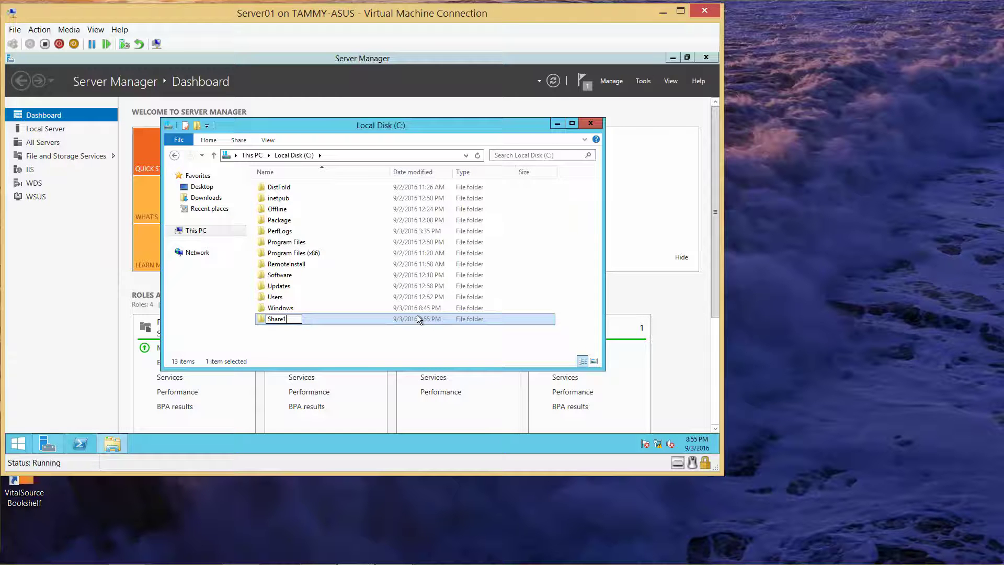
key("Return")
Create a second folder named Share2 in the root of Local Disk (C:)
right_click(329, 345)
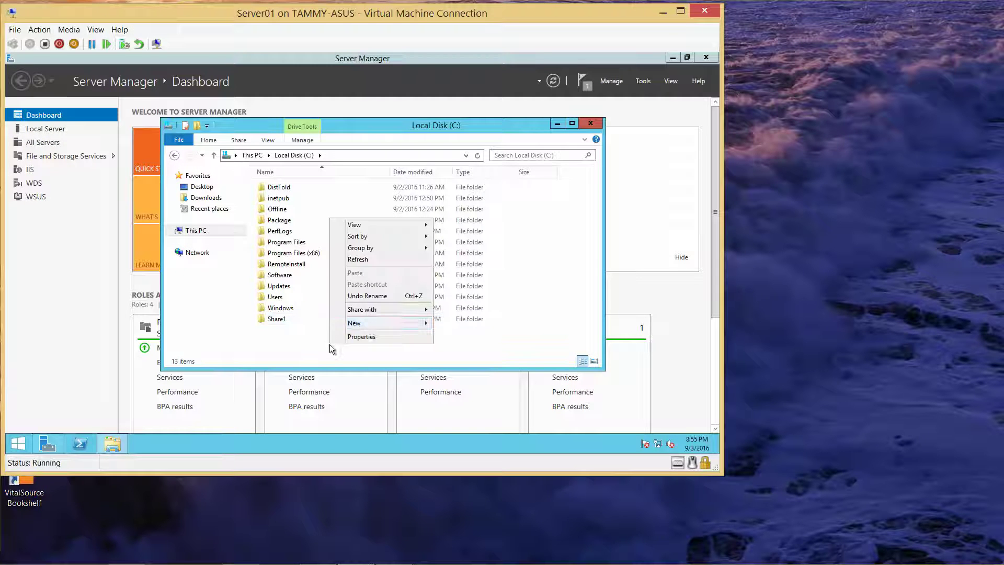
mouse_move(369, 325)
left_click(453, 325)
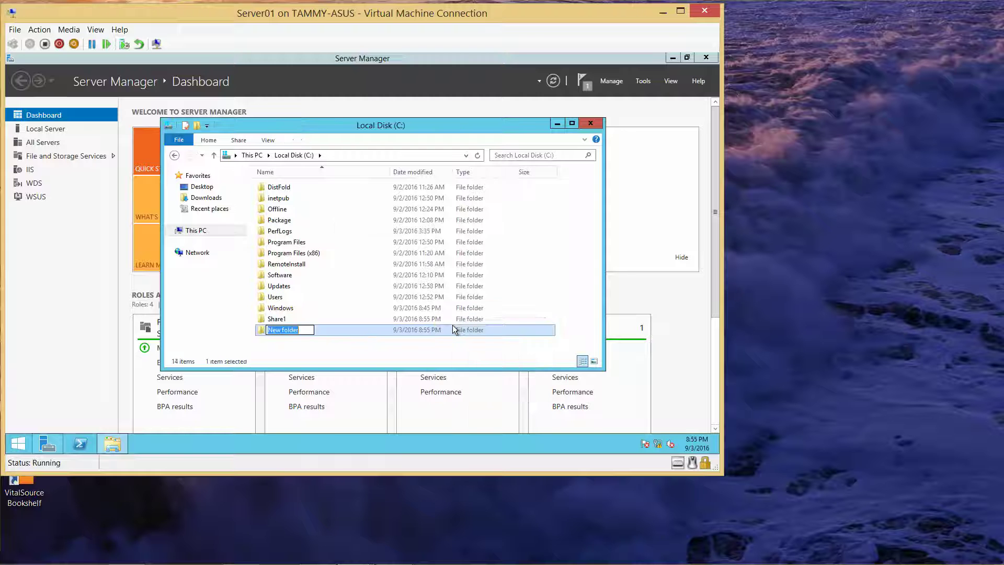
type("Share2")
key("Return")
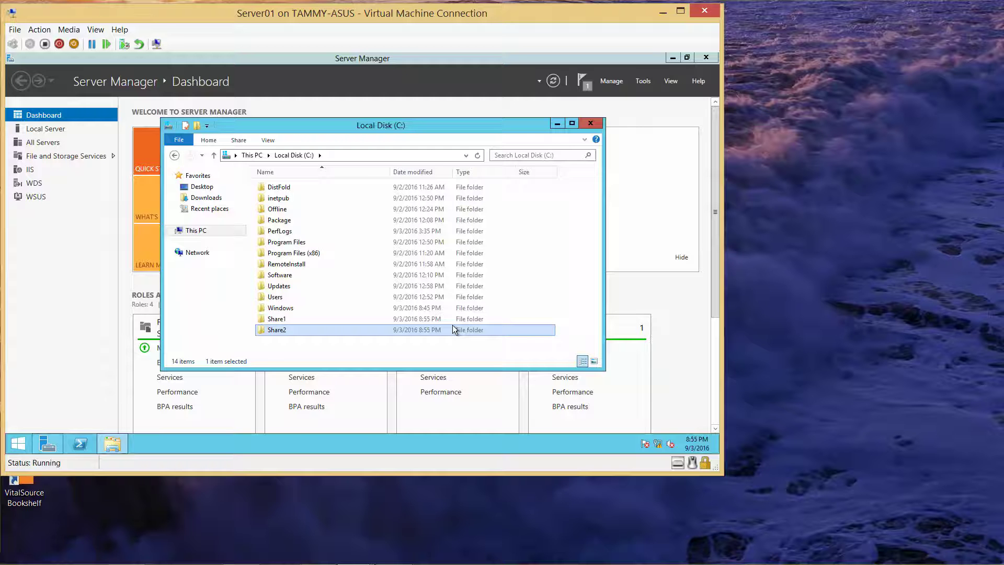
Open the advanced sharing settings of the Share1 folder and turn on sharing with the share name Share1
right_click(301, 314)
left_click(294, 317)
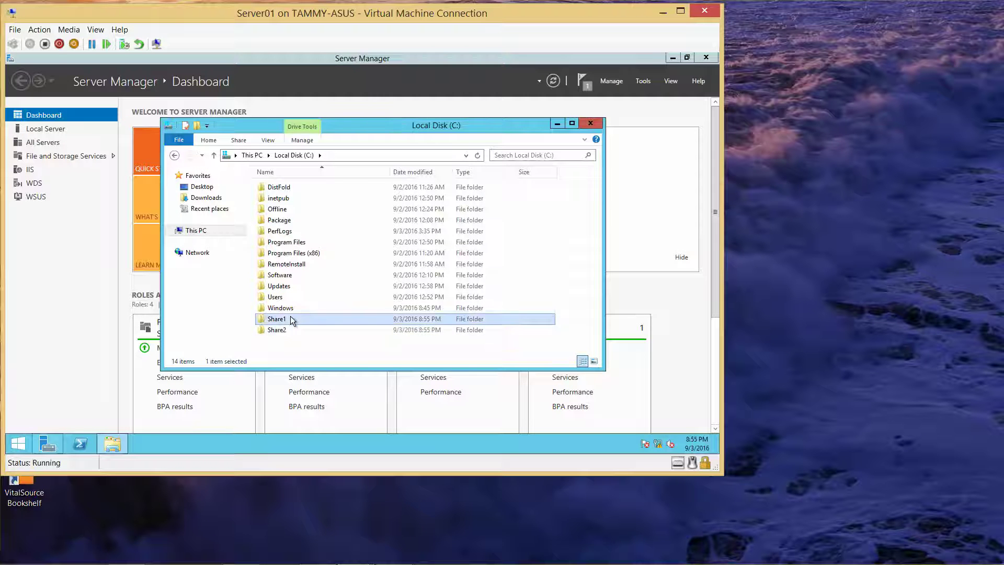
right_click(290, 317)
left_click(311, 308)
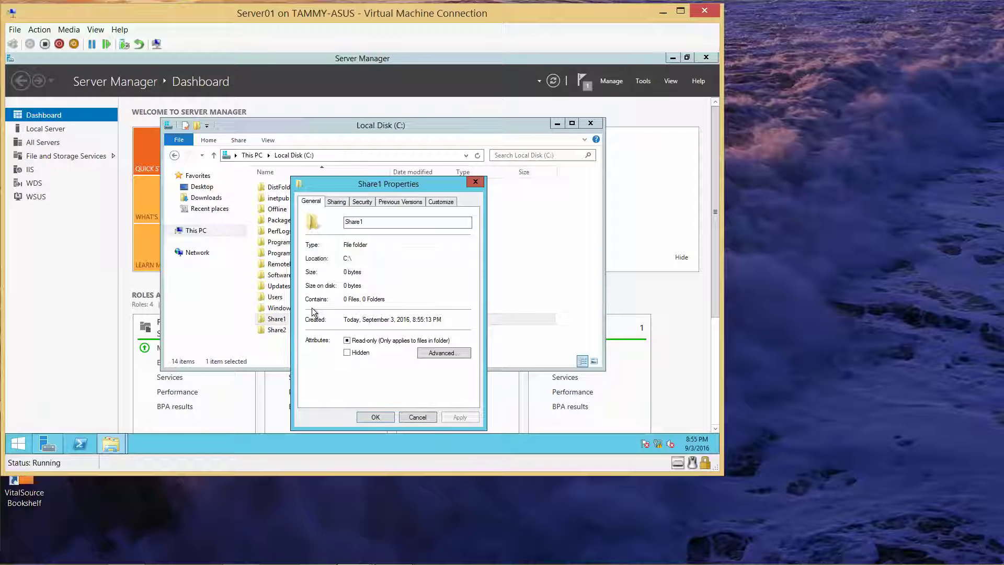
left_click(336, 203)
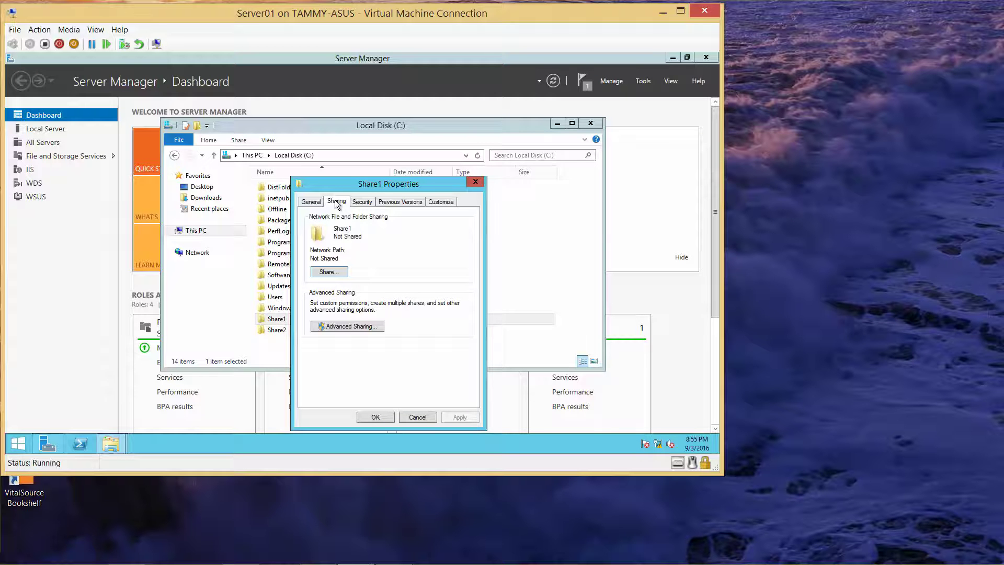
left_click(343, 326)
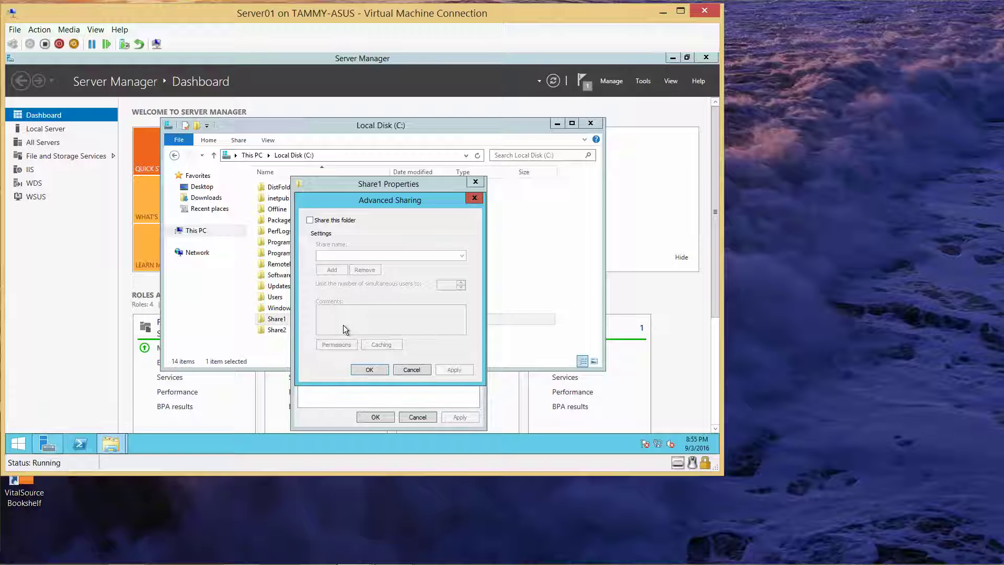
left_click(309, 220)
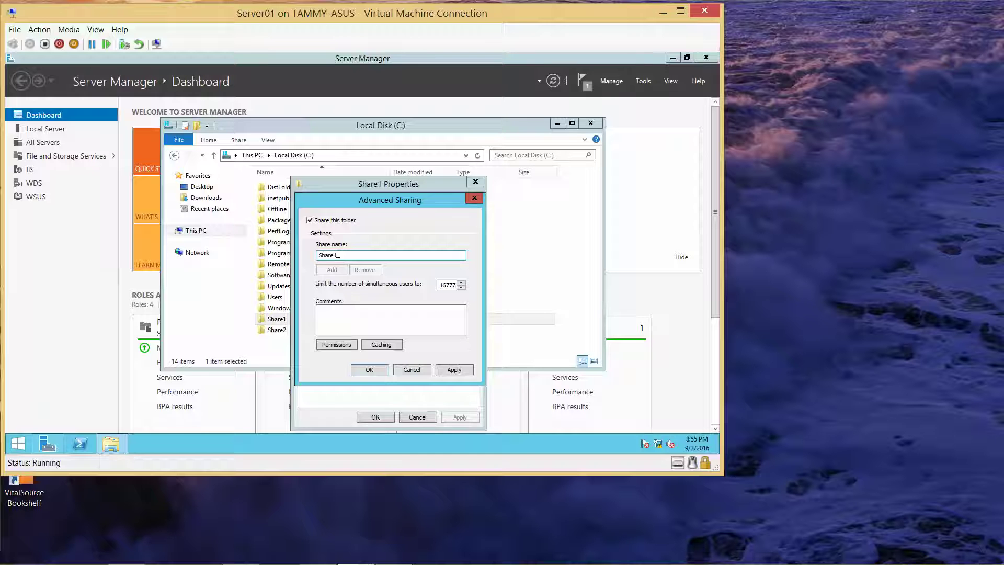
Allow Everyone Full Control in the share permissions of Share1, then accept the settings and close its properties
left_click(343, 346)
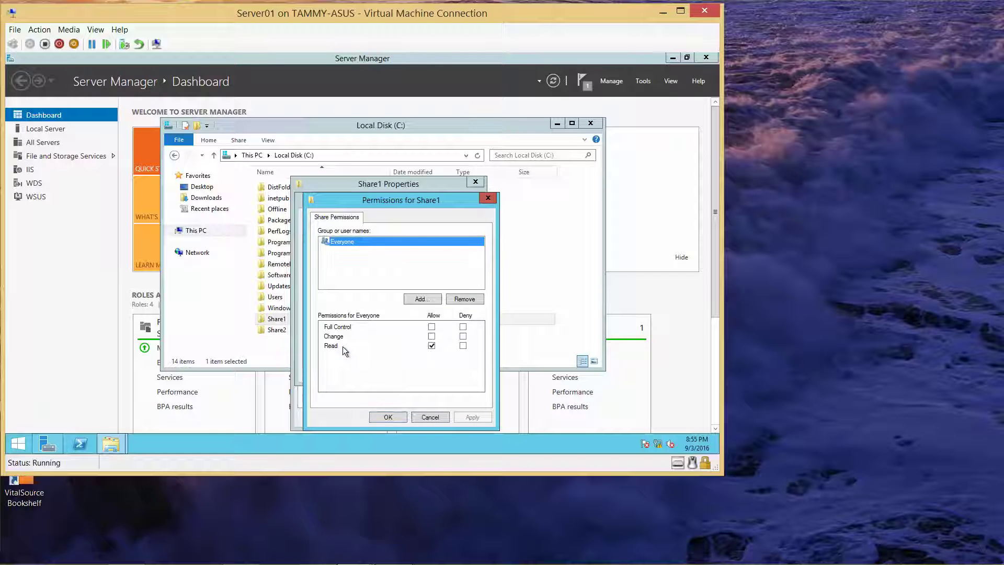
left_click(431, 327)
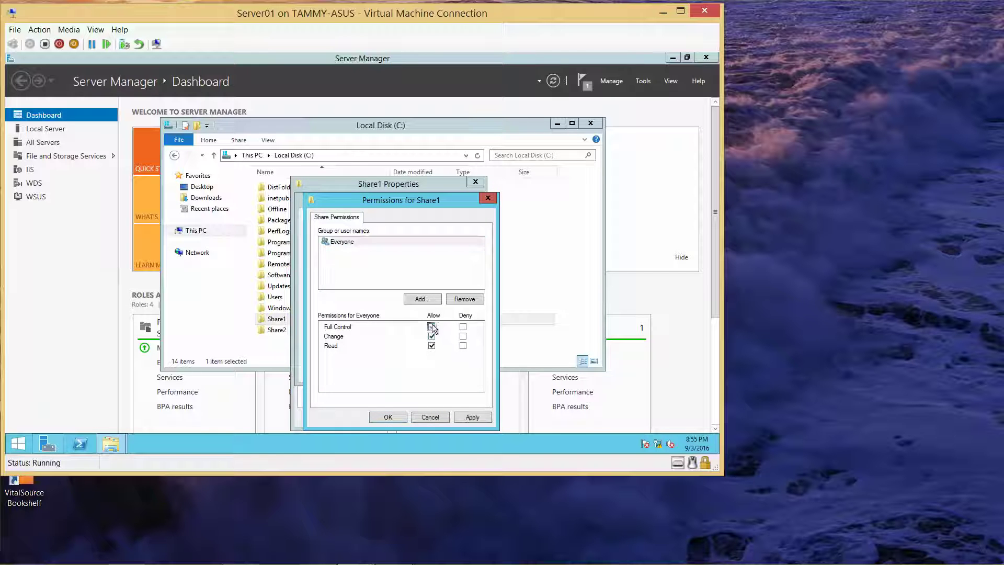
left_click(394, 416)
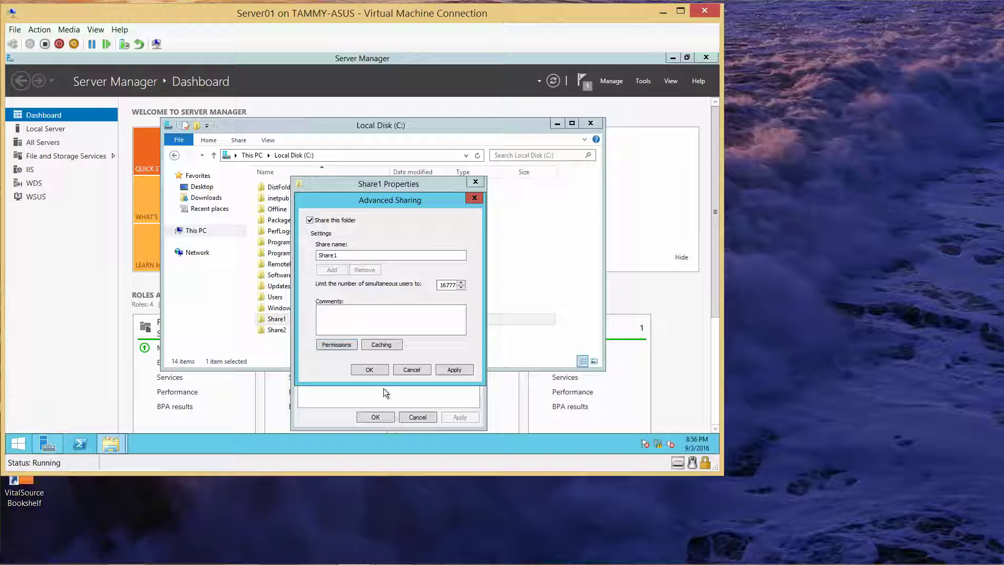
left_click(371, 370)
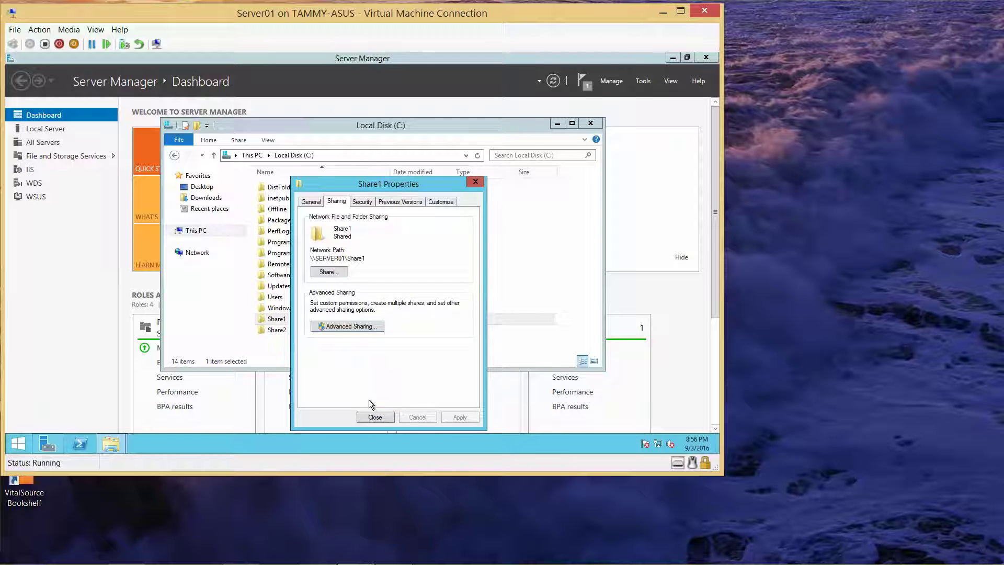
left_click(374, 417)
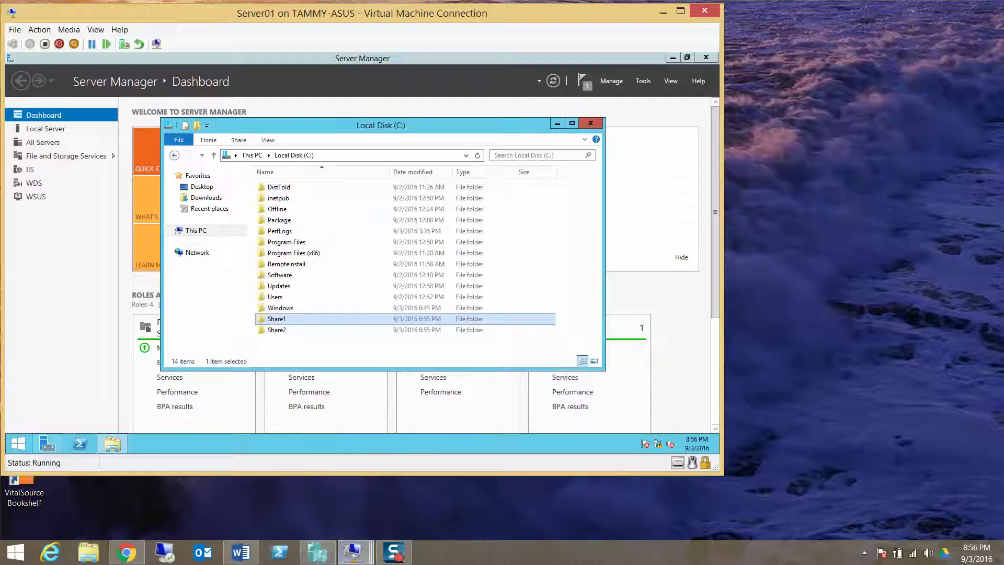
Briefly consult the lab document, then turn on advanced sharing for the Share2 folder with the share name Share2
left_click(241, 552)
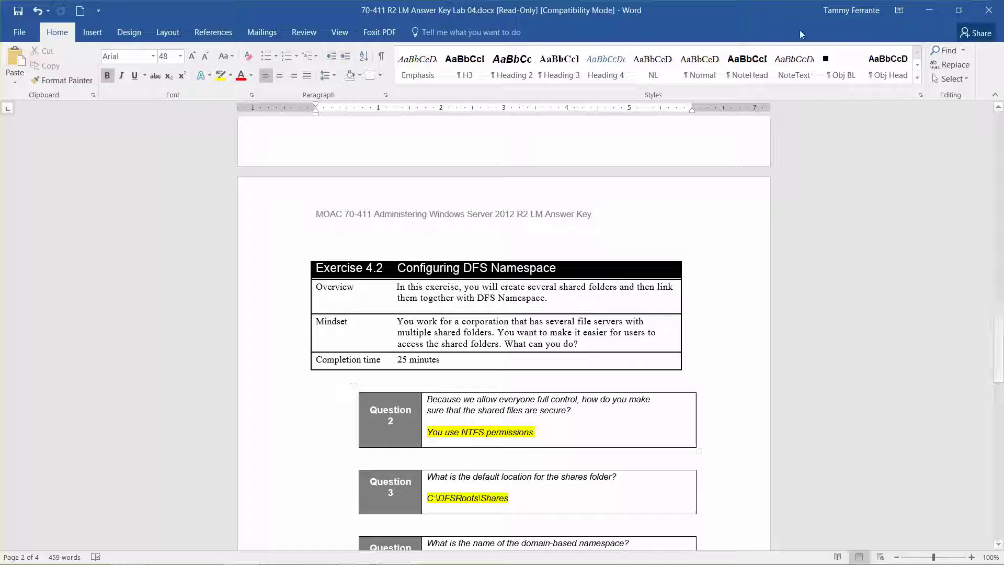
left_click(921, 5)
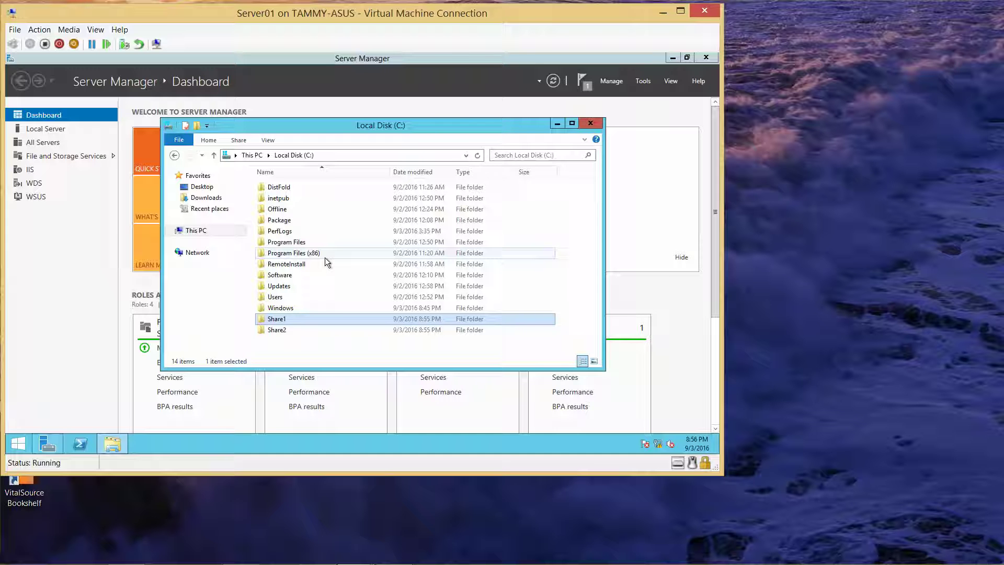
right_click(282, 331)
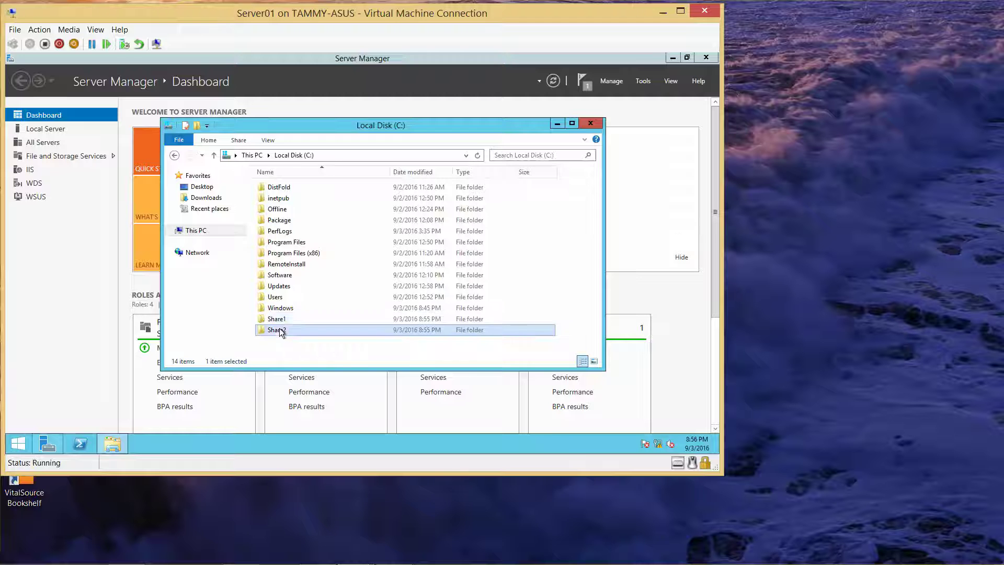
left_click(306, 321)
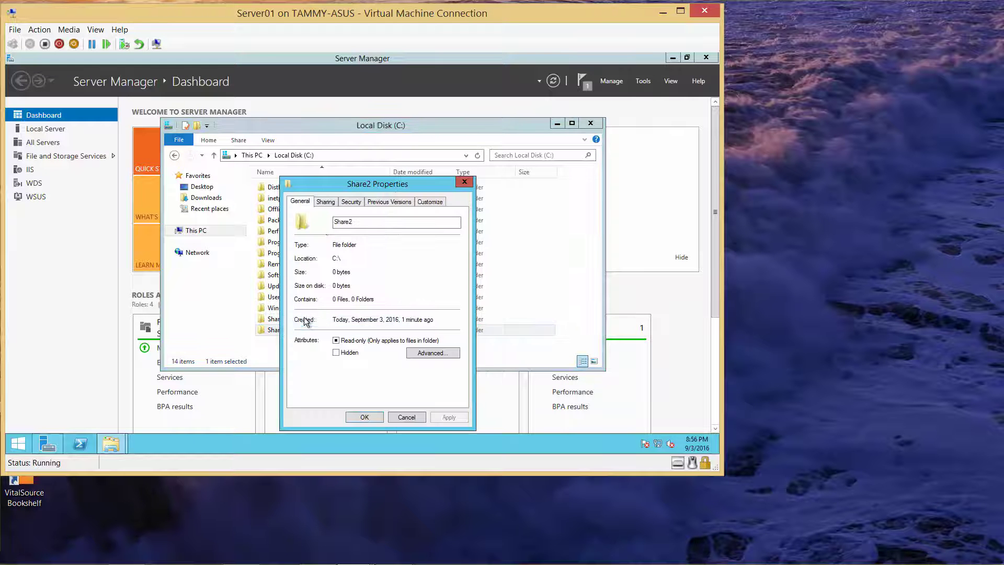
left_click(326, 202)
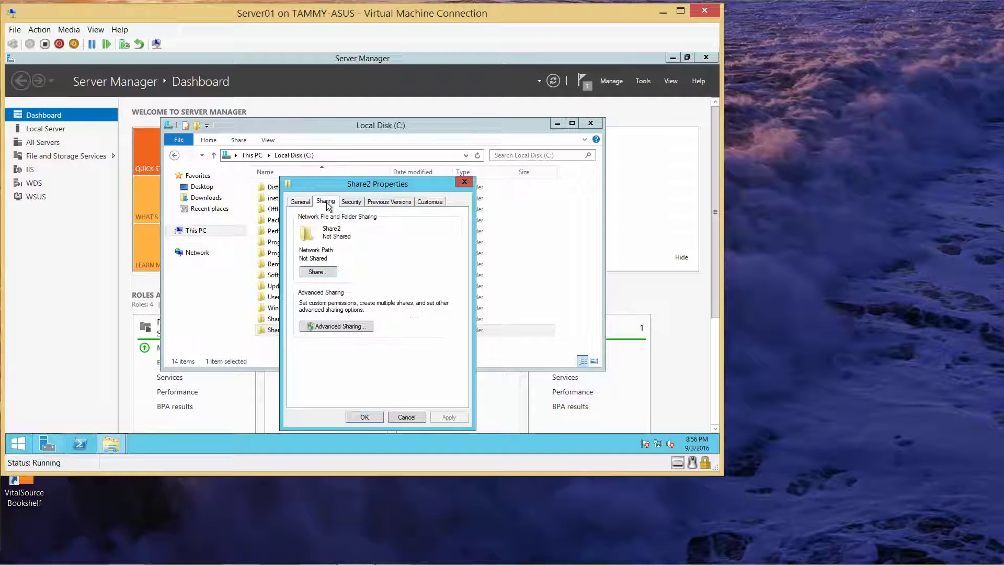
left_click(335, 327)
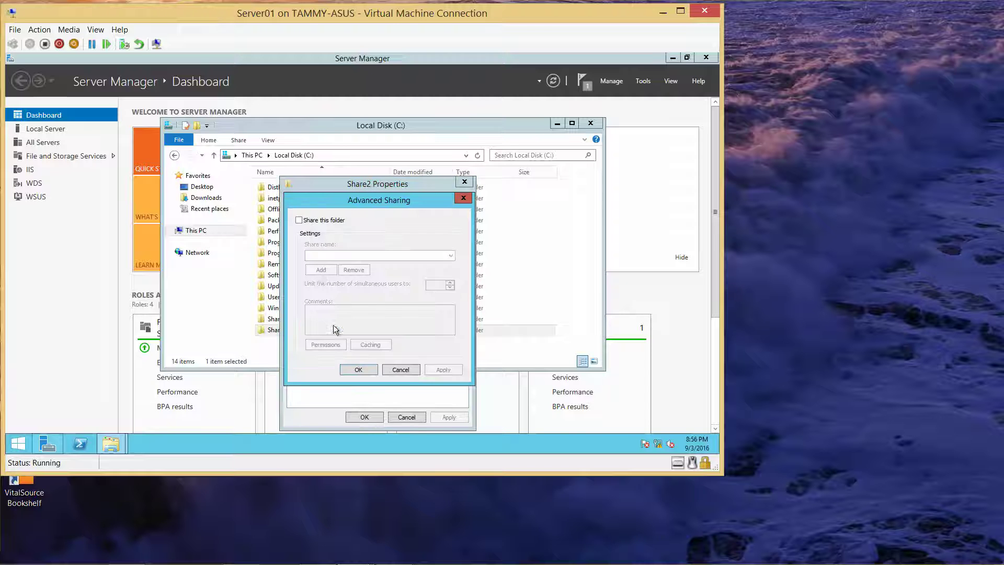
left_click(299, 221)
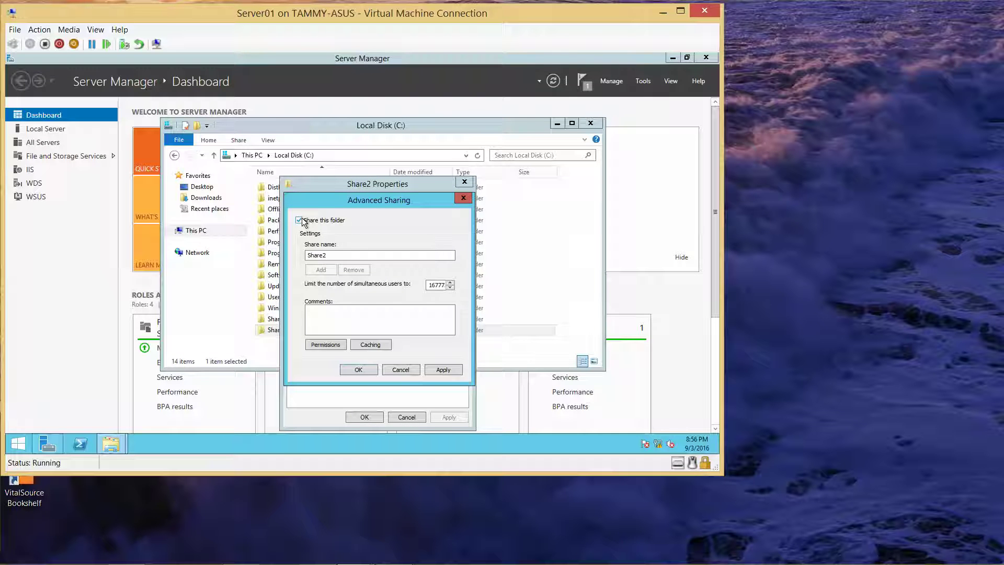
Allow Everyone Full Control in the share permissions of Share2, then accept the settings and close its properties
left_click(322, 345)
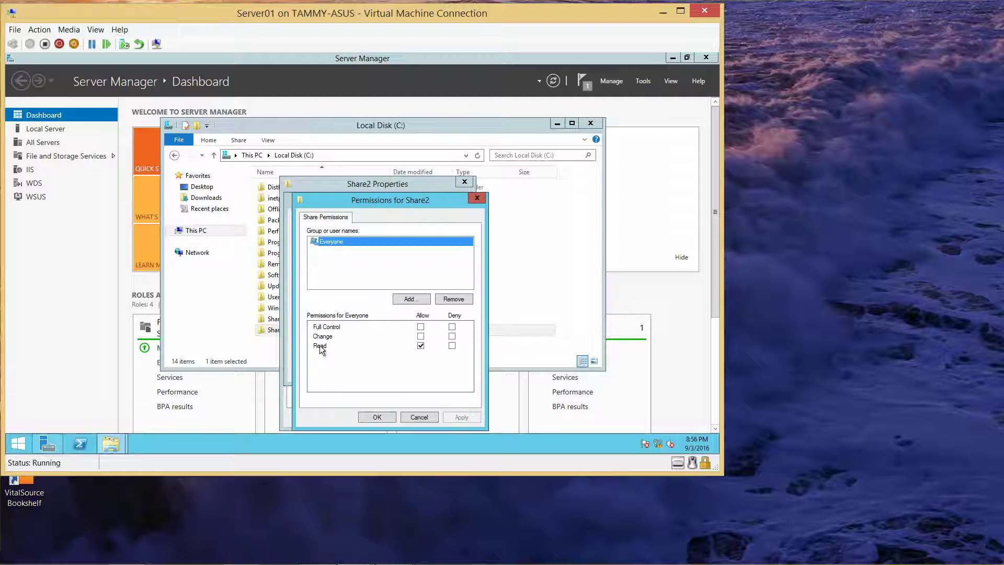
left_click(422, 326)
left_click(384, 415)
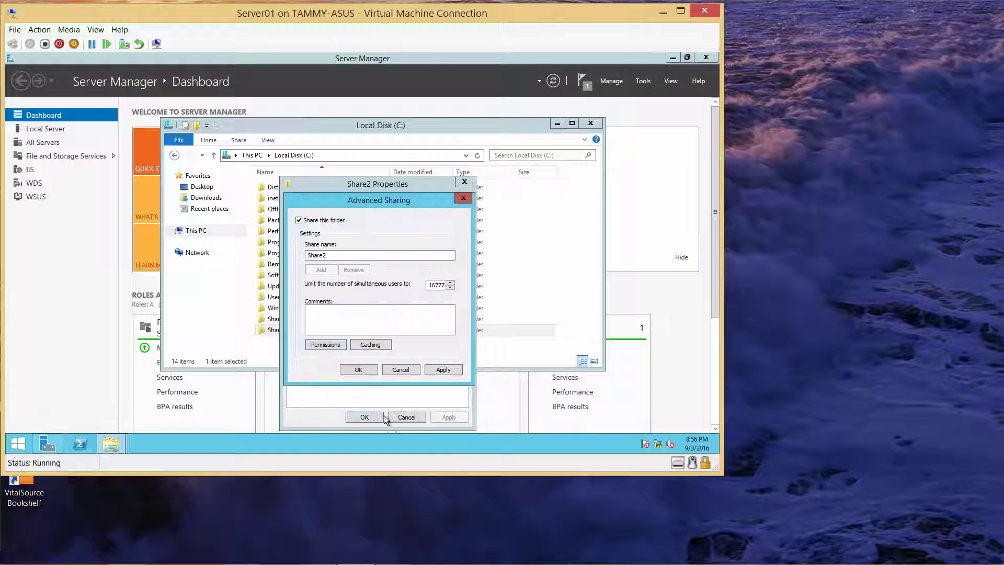
key("Return")
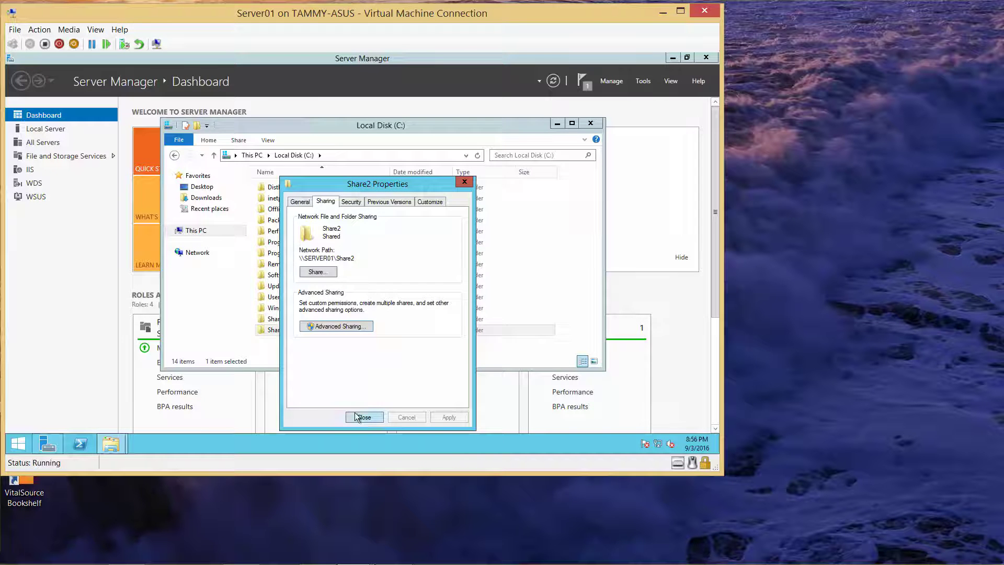
left_click(359, 416)
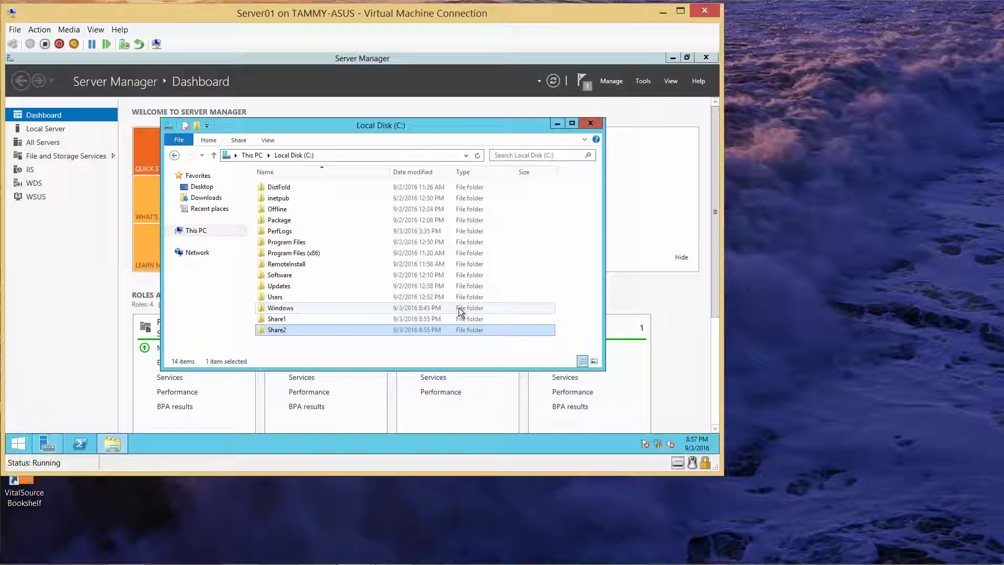
Close the folder window on Server01, then switch to the Server02 virtual machine and open its Local Disk (C:) in place of Server Manager
left_click(589, 125)
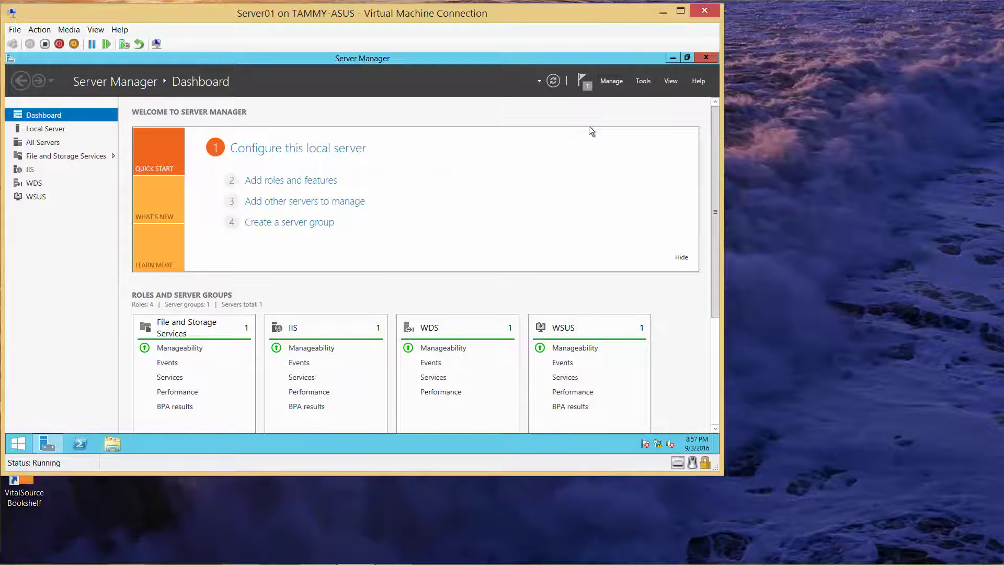
mouse_move(446, 554)
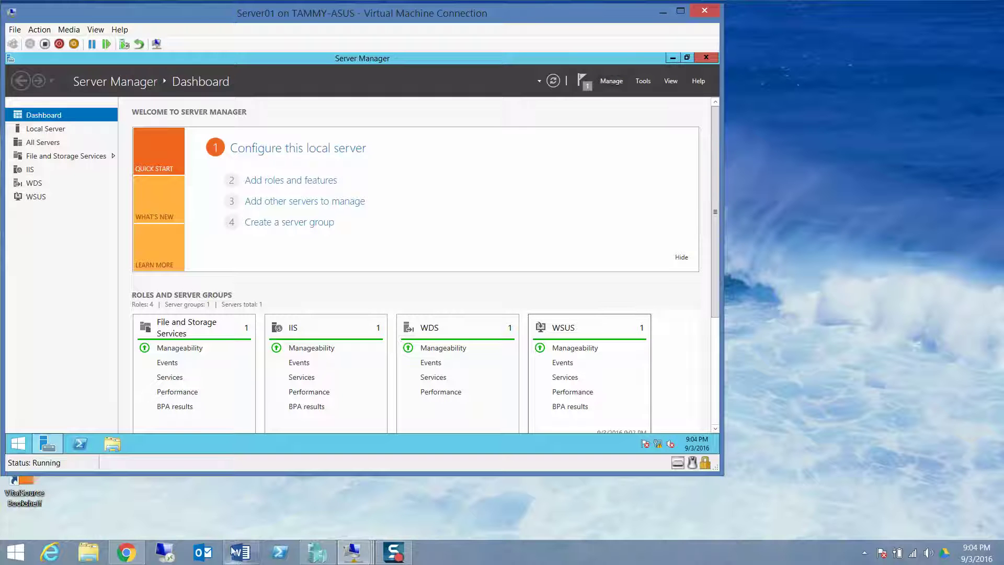
mouse_move(357, 553)
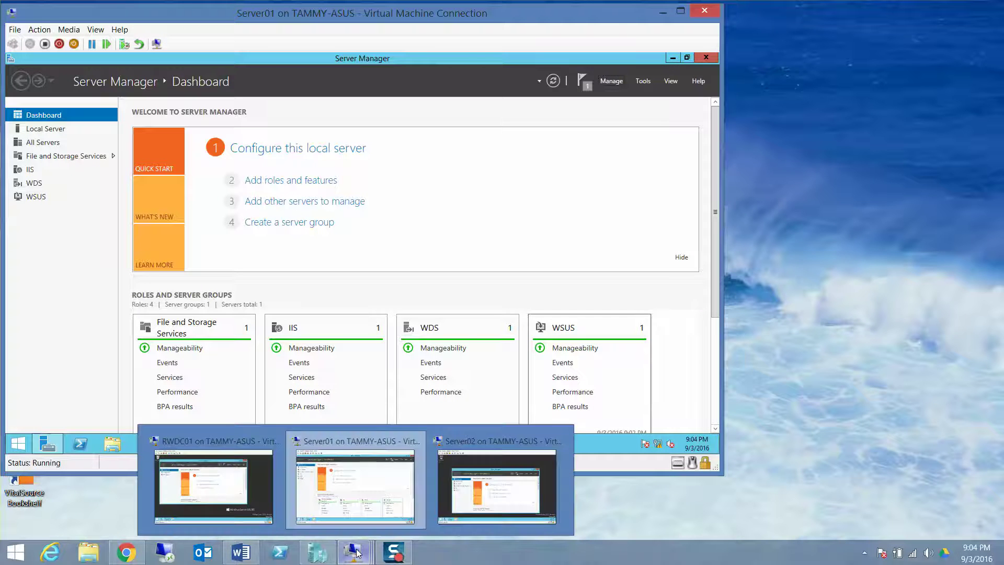
left_click(476, 473)
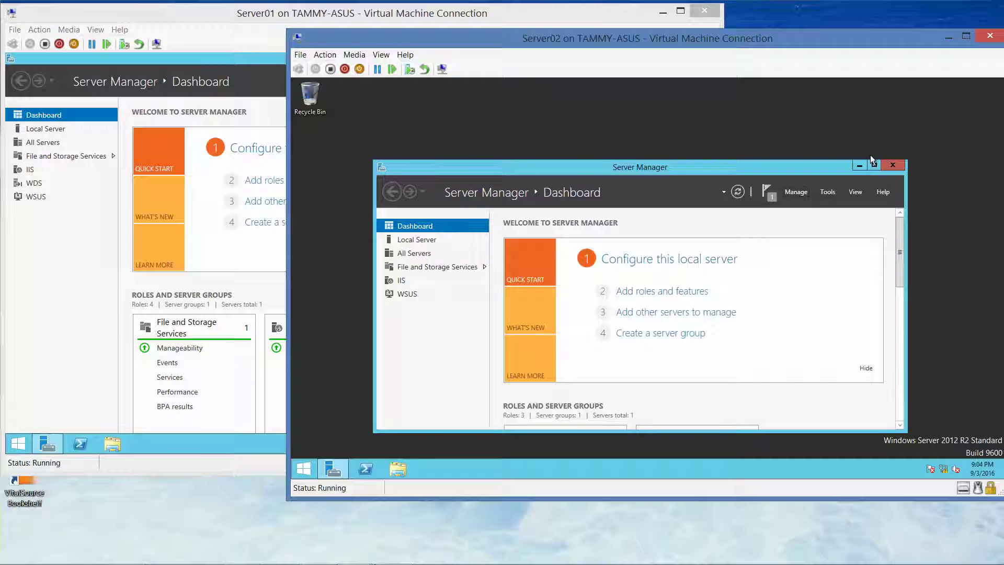
left_click(860, 165)
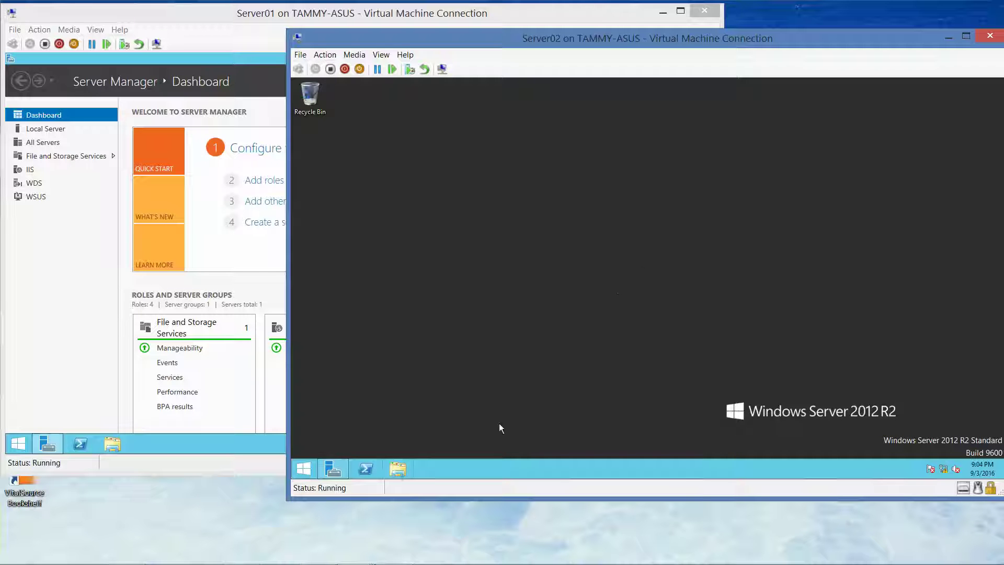
left_click(397, 469)
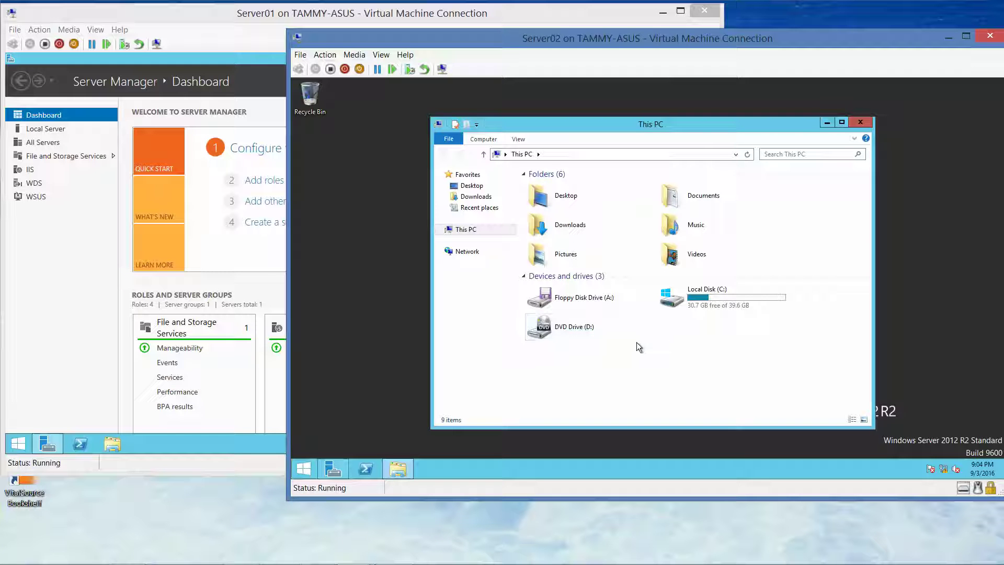
double_click(713, 303)
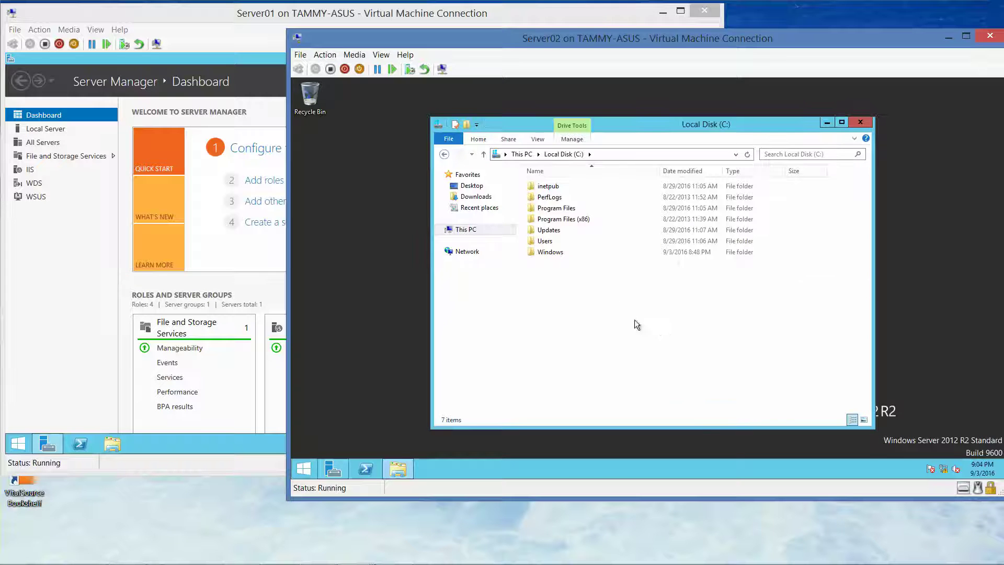
Create two new folders named Share1 and Share2 in the root of Server02's C: drive
right_click(611, 305)
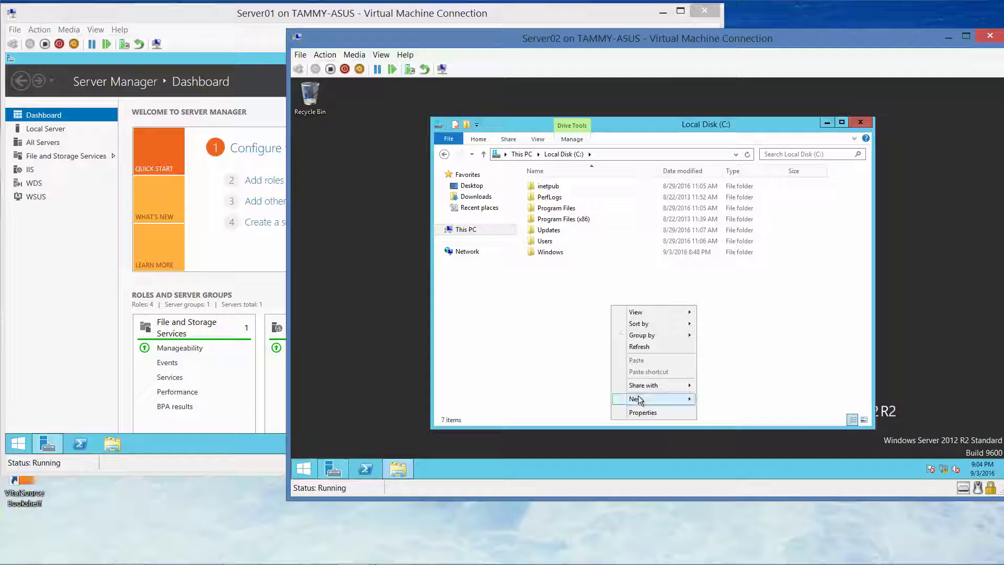
mouse_move(638, 398)
left_click(733, 397)
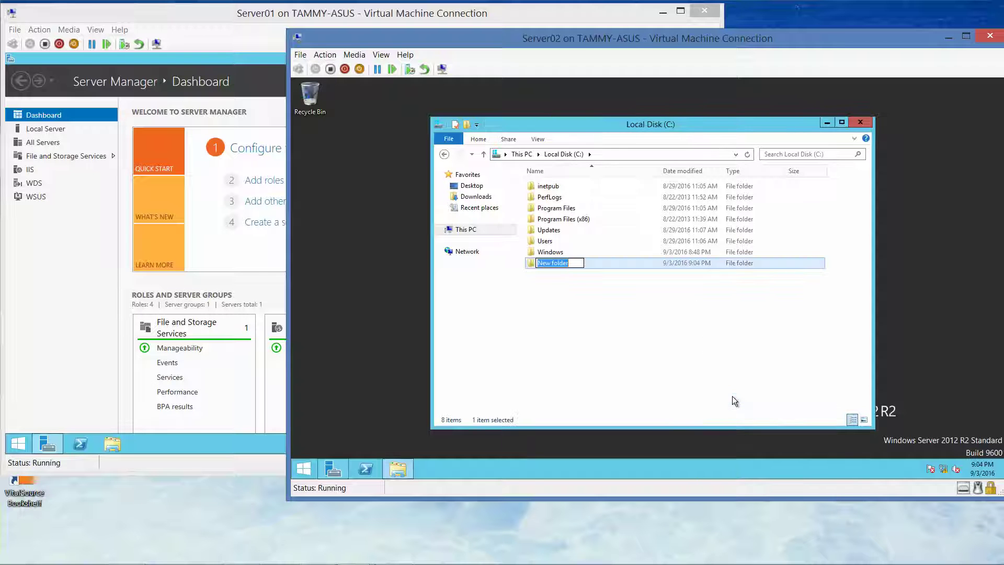
type("Share1")
key("Return")
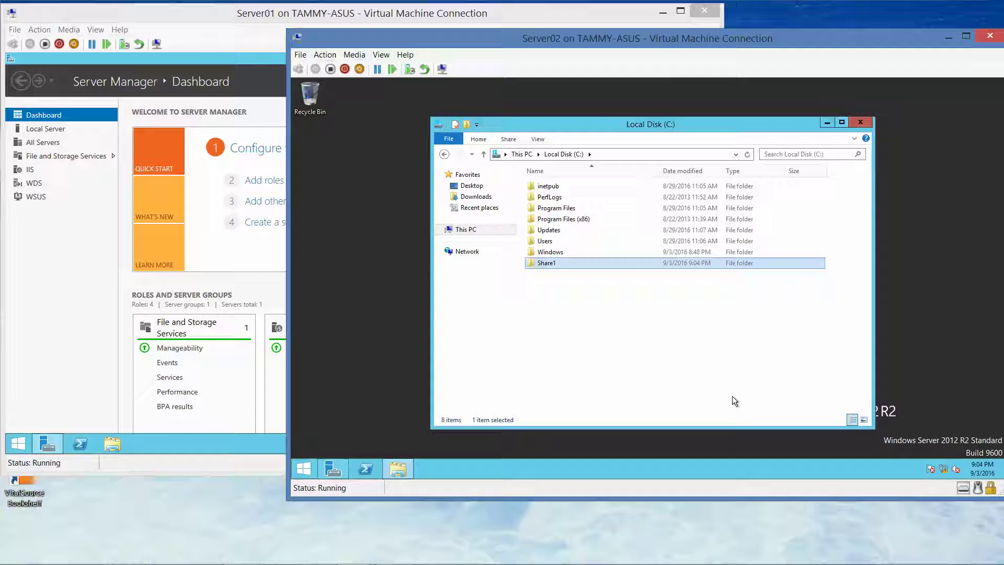
right_click(623, 331)
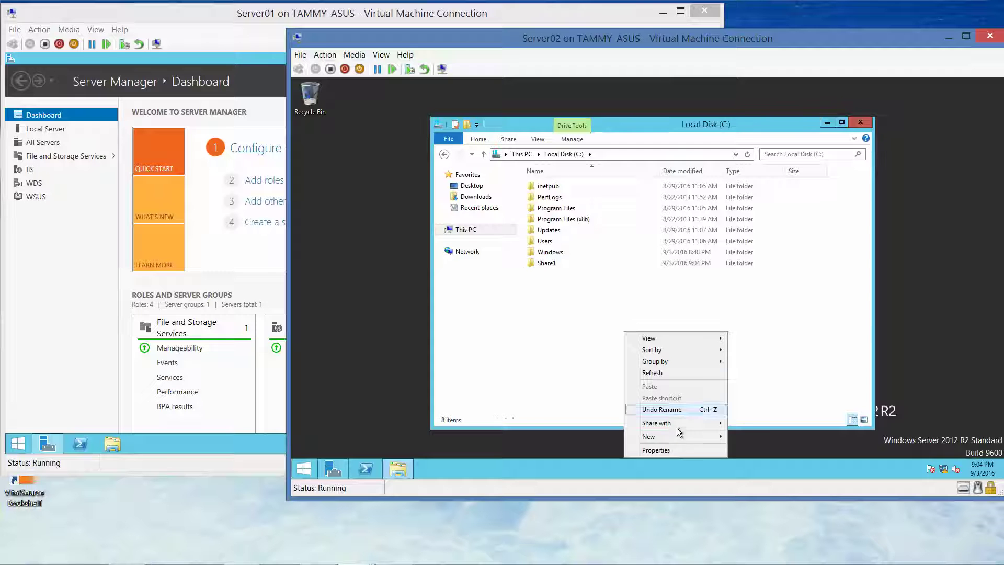
mouse_move(680, 436)
left_click(757, 364)
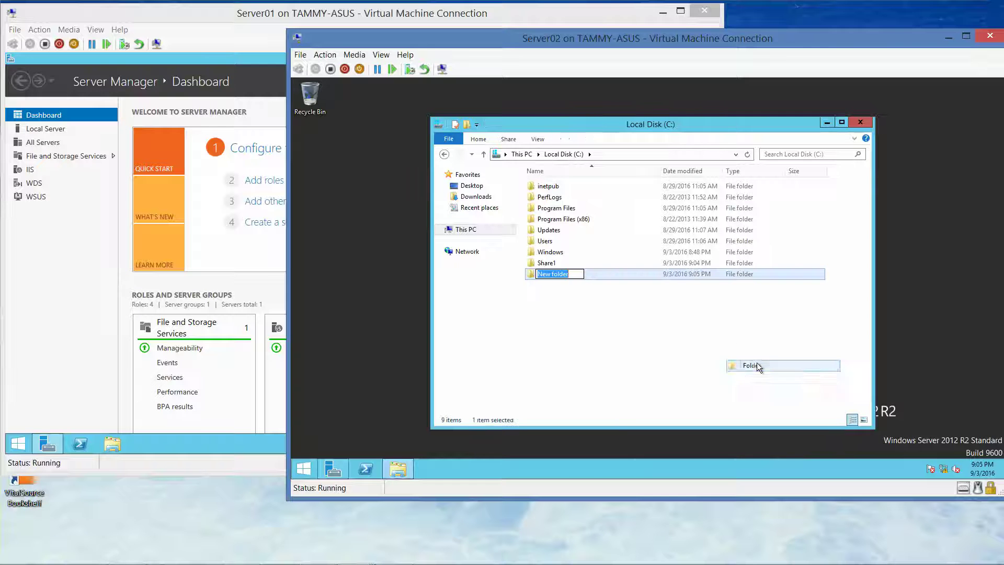
type("Share2")
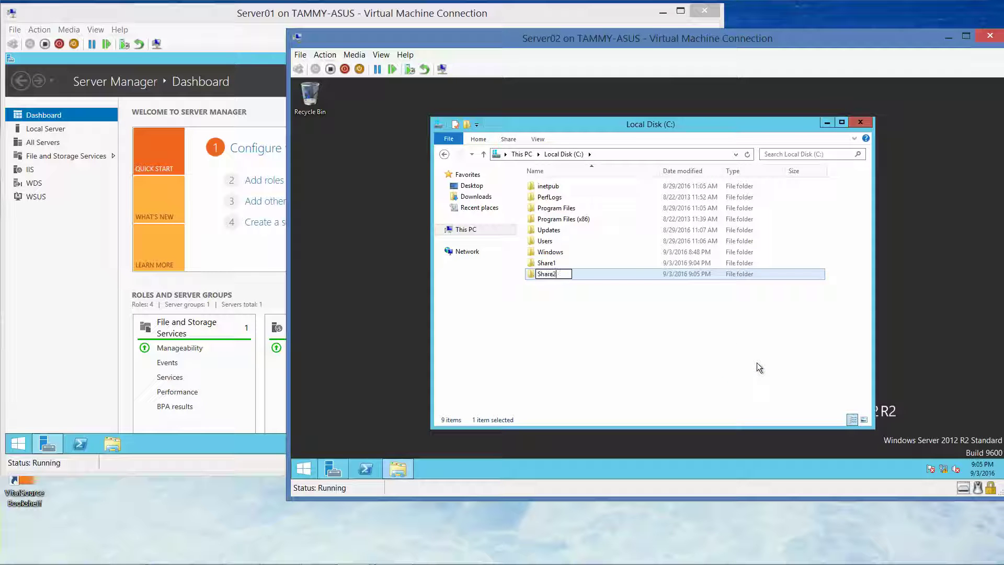
key("Return")
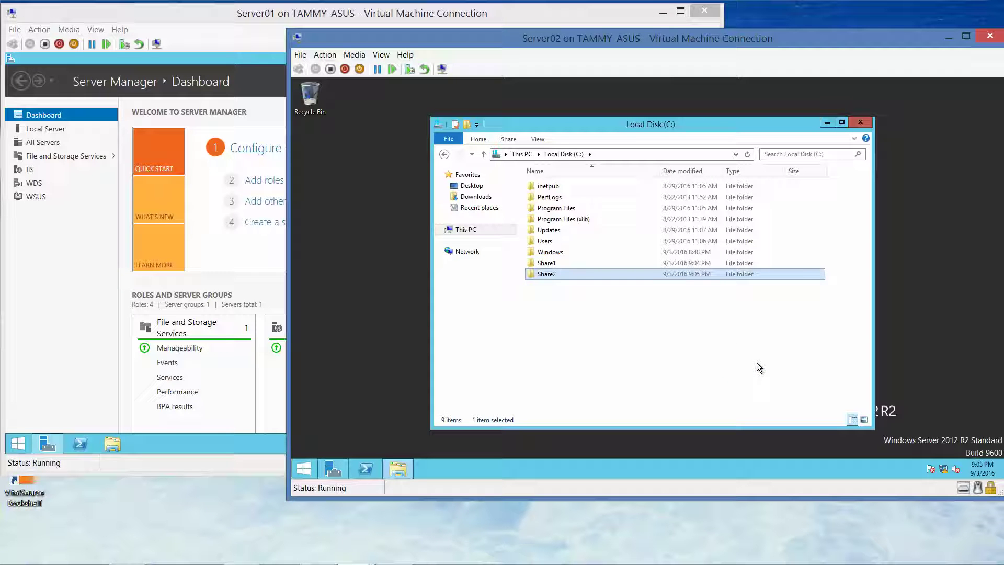
Open the advanced sharing settings of Server02's Share1 folder and turn on sharing with the share name Share1
right_click(560, 265)
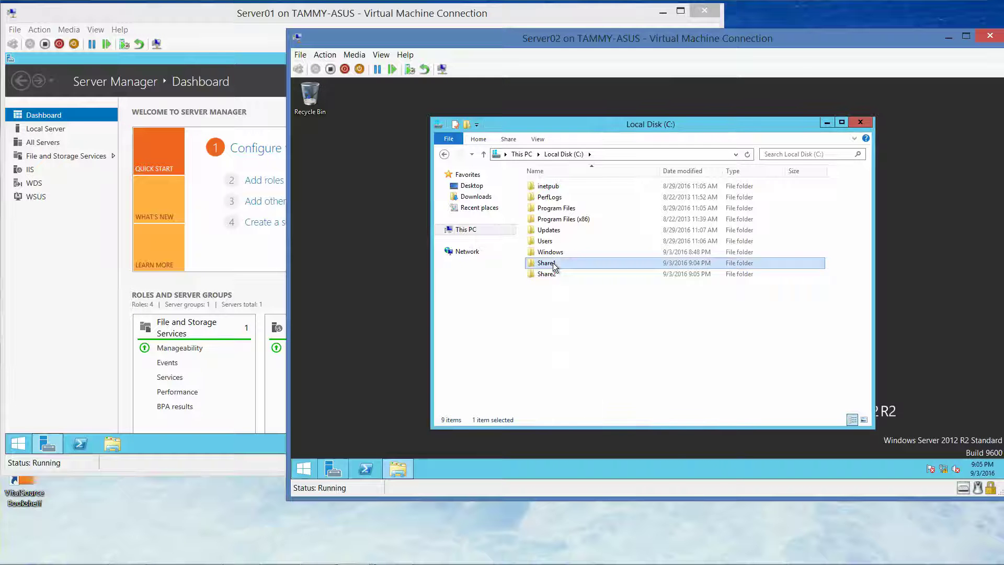
right_click(554, 262)
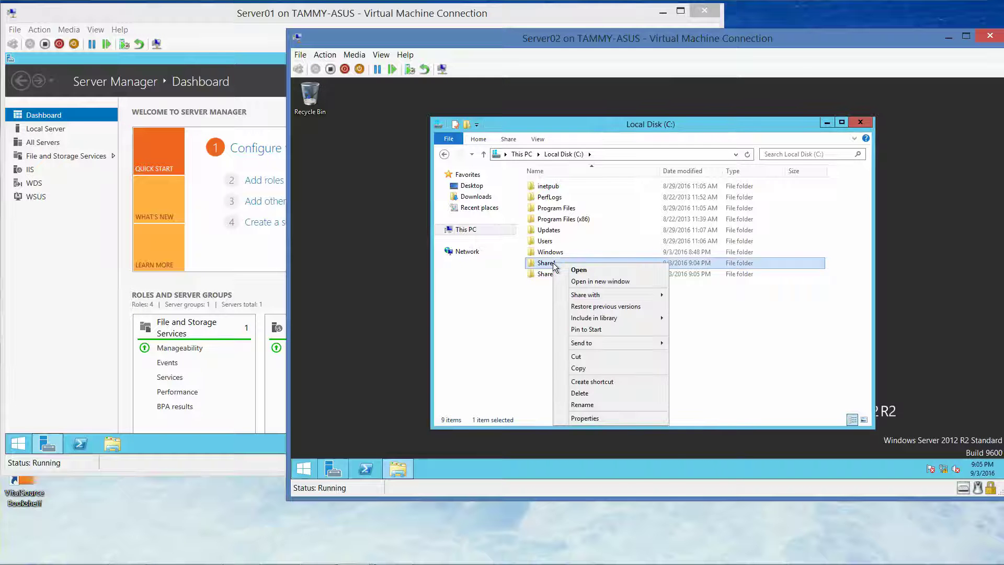
left_click(585, 416)
left_click(598, 227)
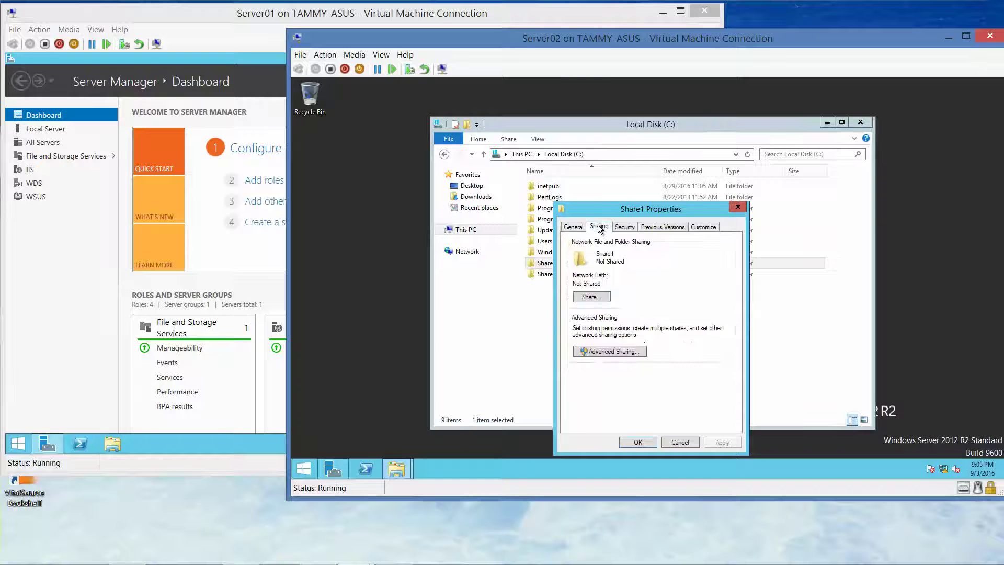
left_click(612, 351)
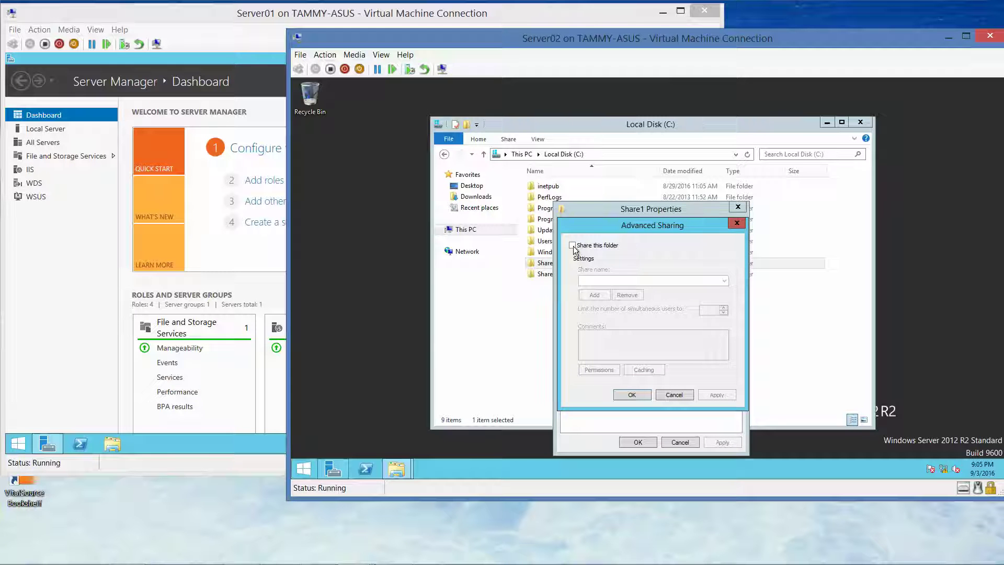
left_click(573, 246)
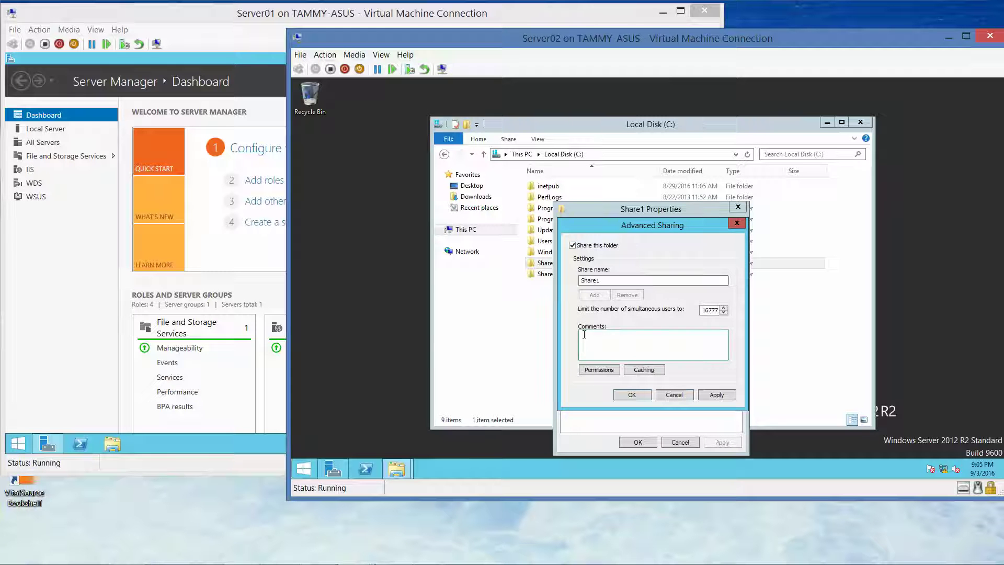
Allow Everyone Full Control in the share permissions of Server02's Share1, then accept the settings and close its properties
left_click(597, 369)
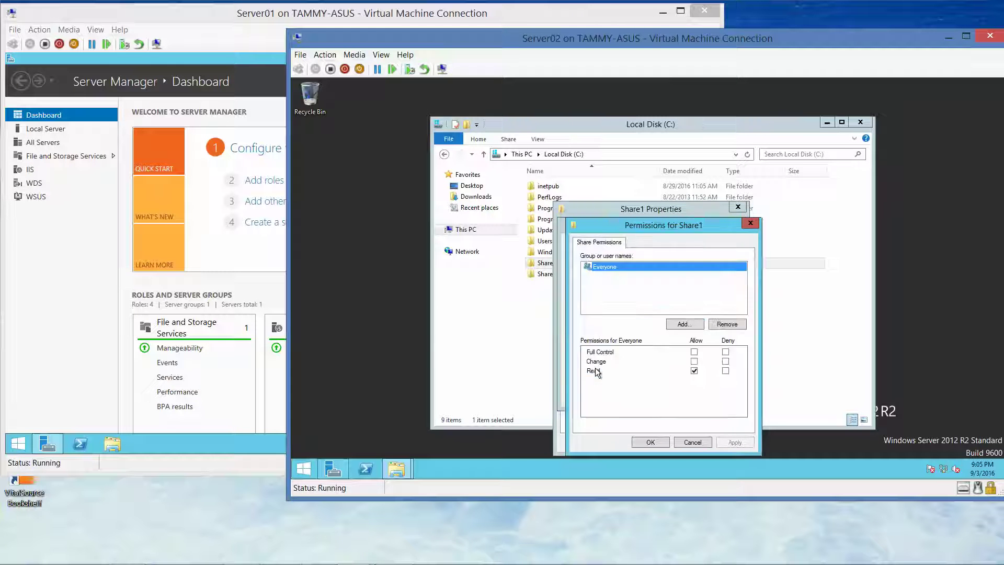
left_click(694, 352)
left_click(649, 441)
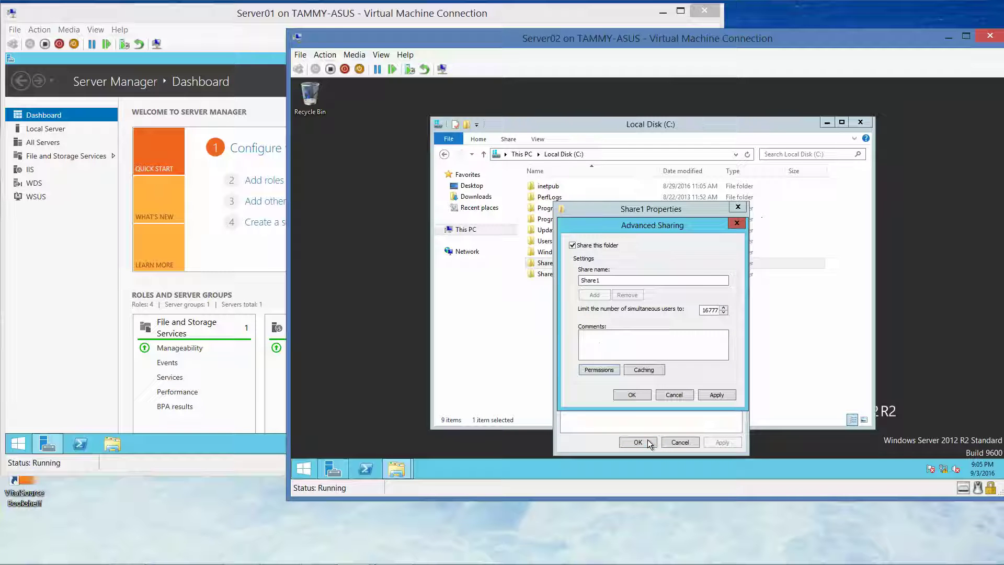
left_click(629, 396)
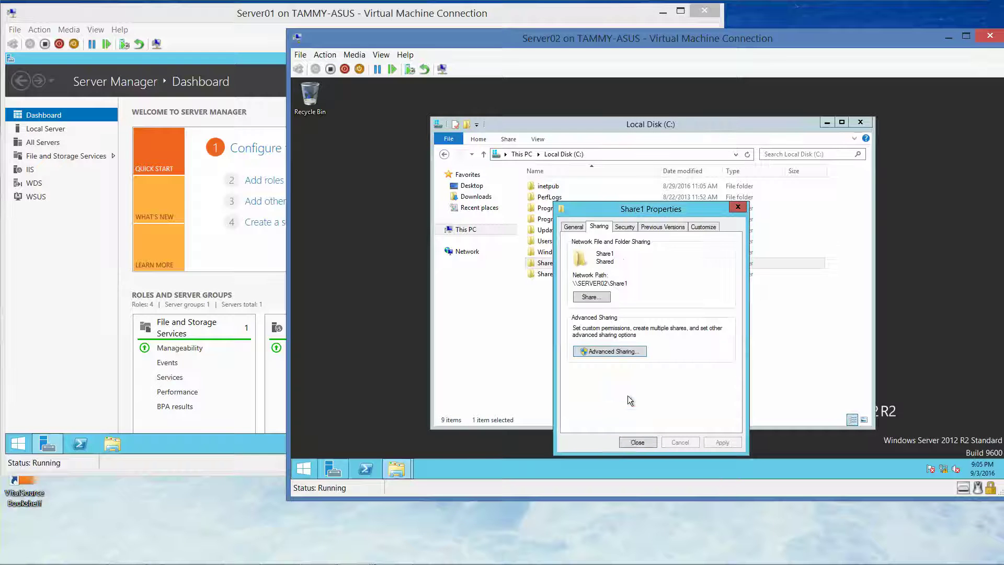
left_click(633, 442)
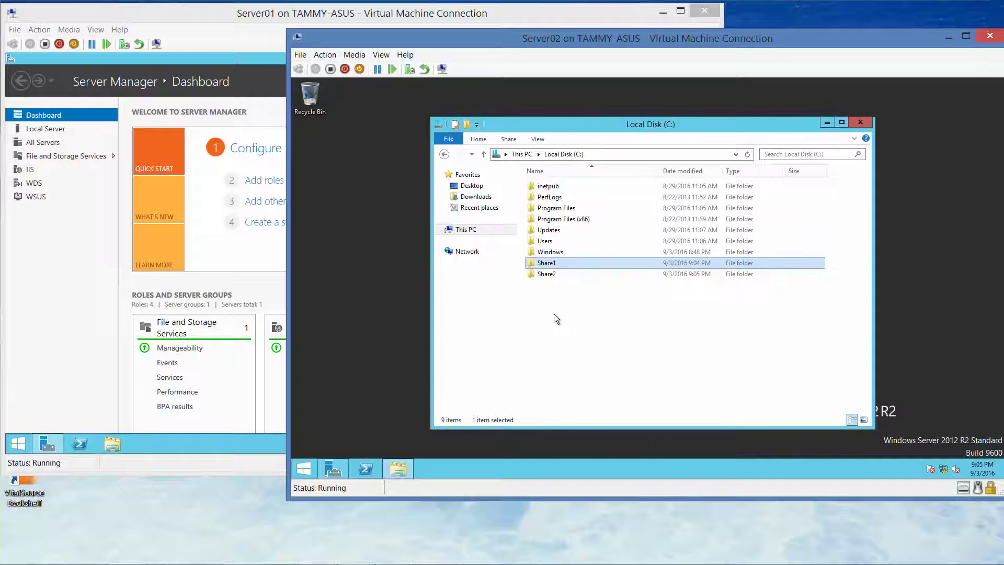
Open the advanced sharing settings of Server02's Share2 folder and turn on sharing with the share name Share2
left_click(548, 275)
right_click(549, 276)
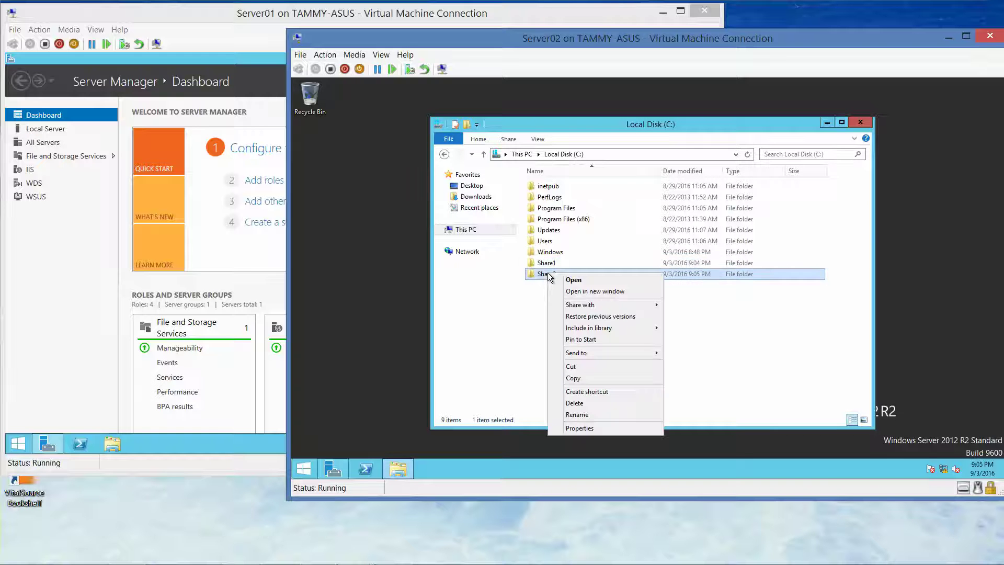
left_click(581, 428)
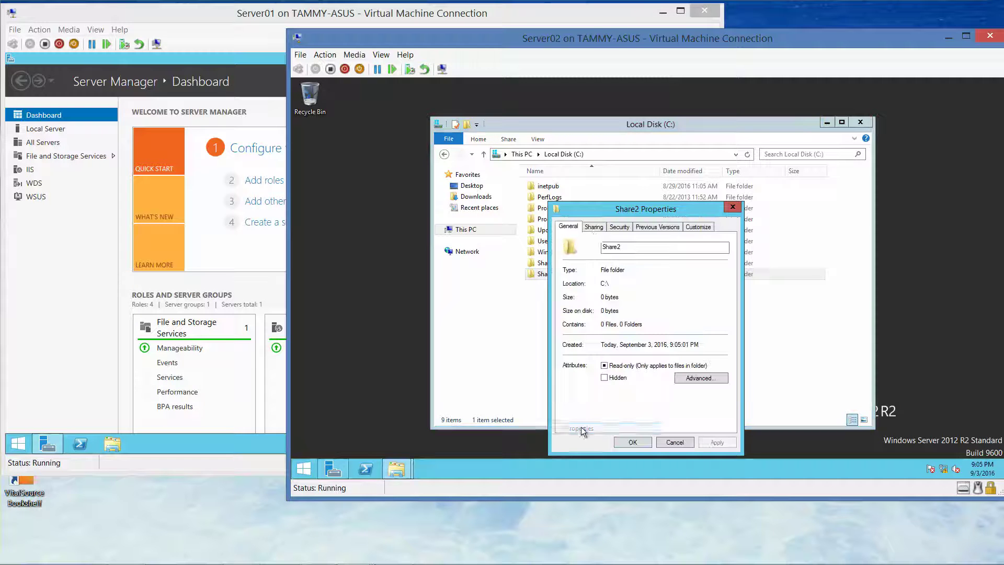
left_click(594, 227)
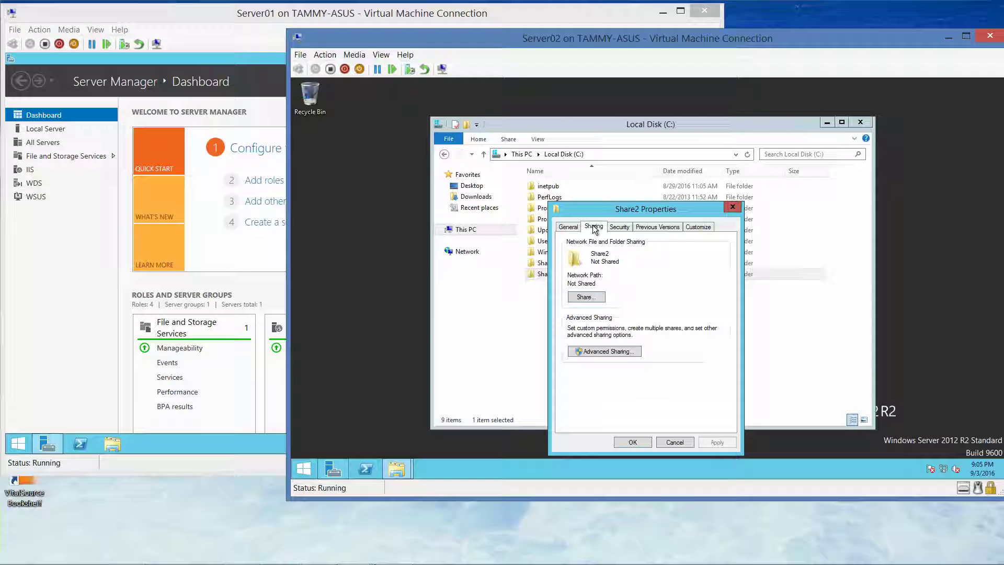
left_click(599, 352)
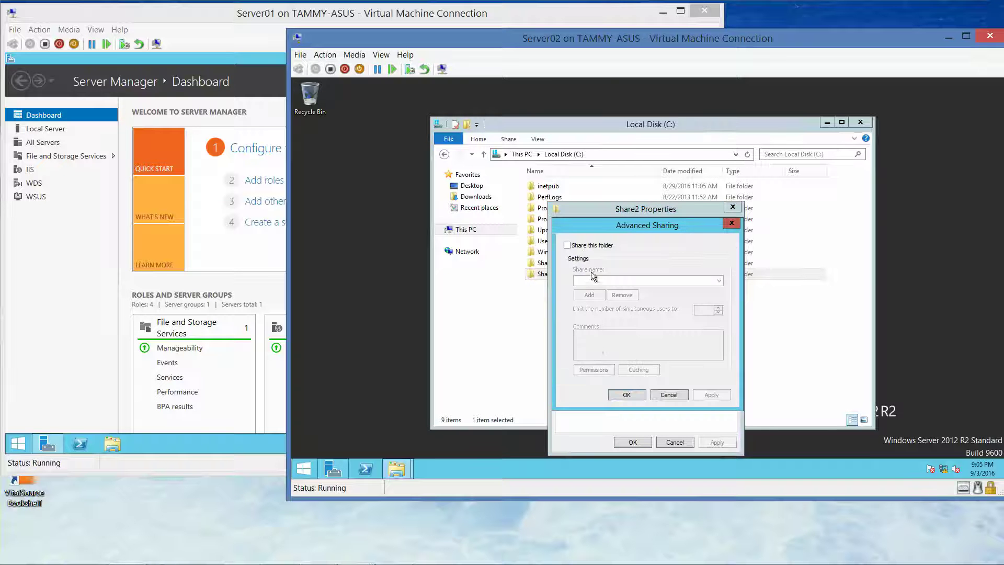
left_click(567, 245)
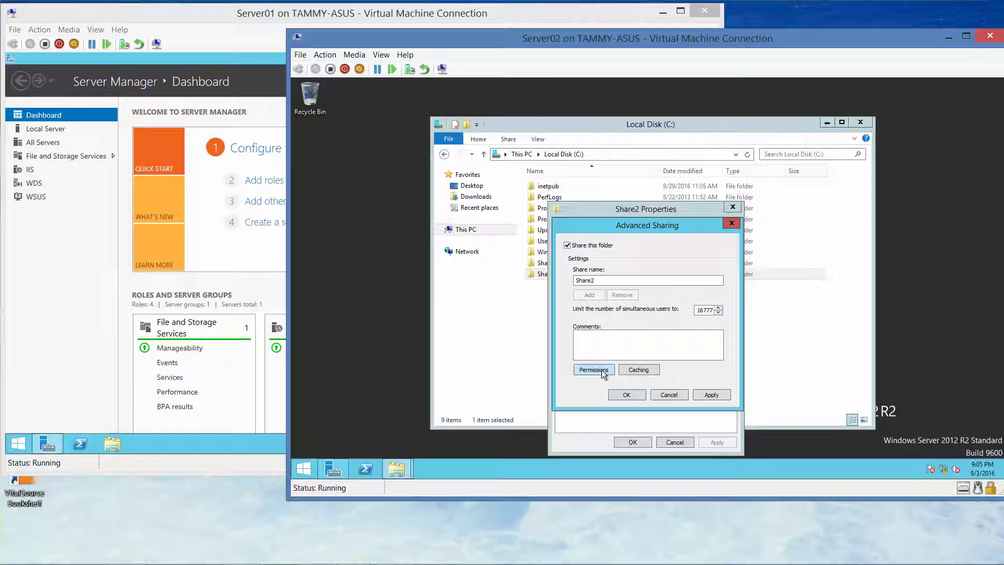
Allow Everyone Full Control in the share permissions of Server02's Share2, accept the settings, and minimize the Server02 virtual machine to return to Server01
left_click(602, 370)
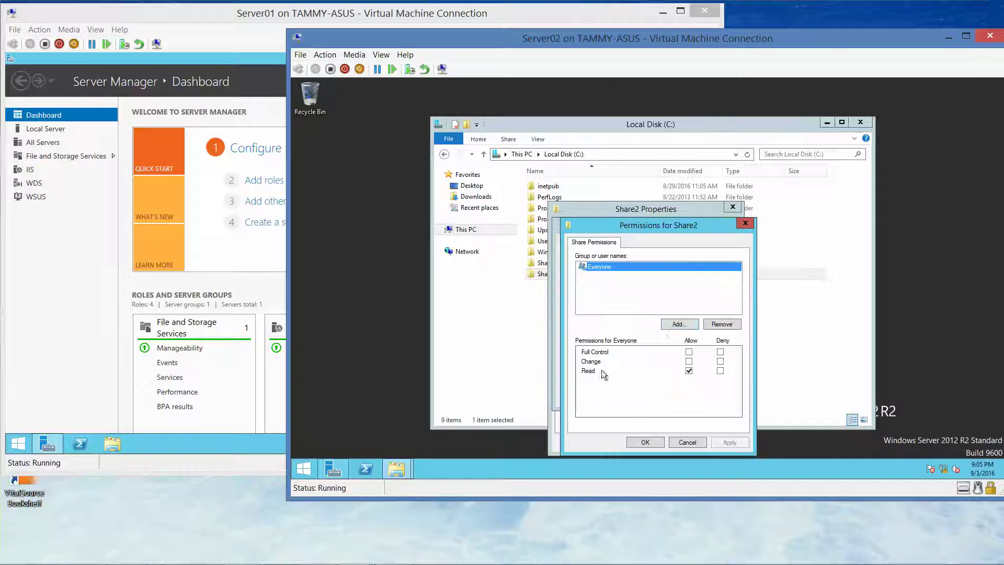
left_click(689, 352)
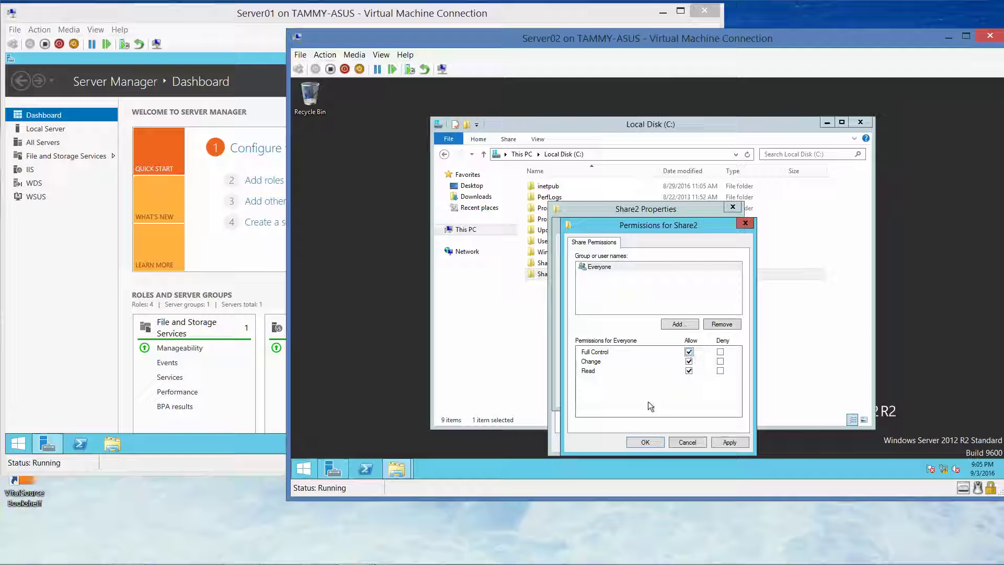
left_click(643, 442)
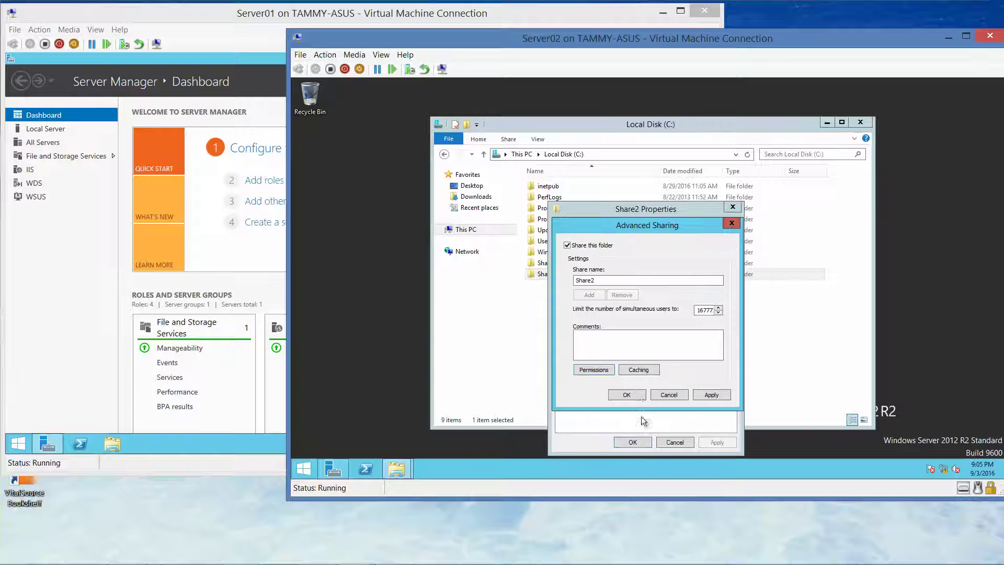
left_click(634, 397)
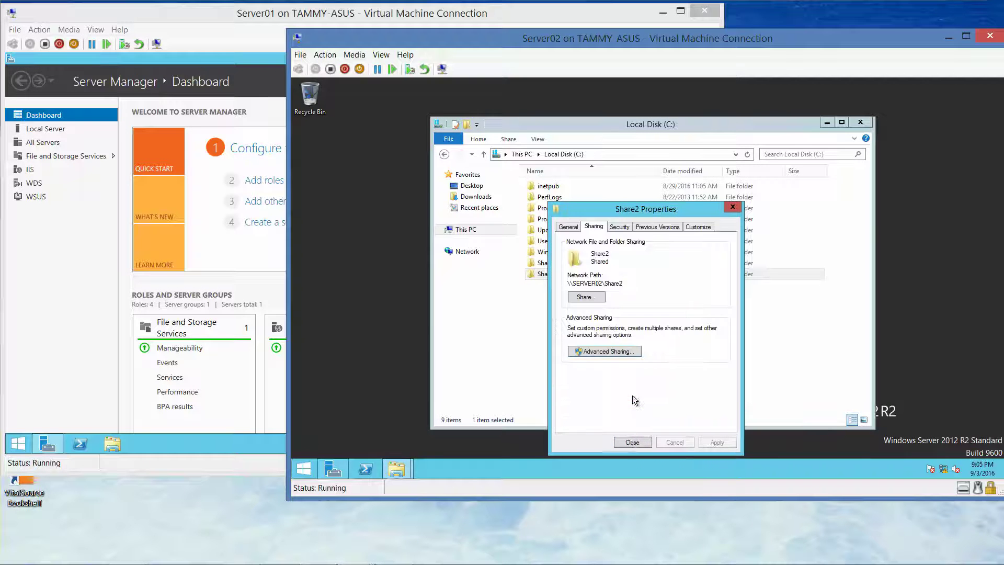
left_click(631, 442)
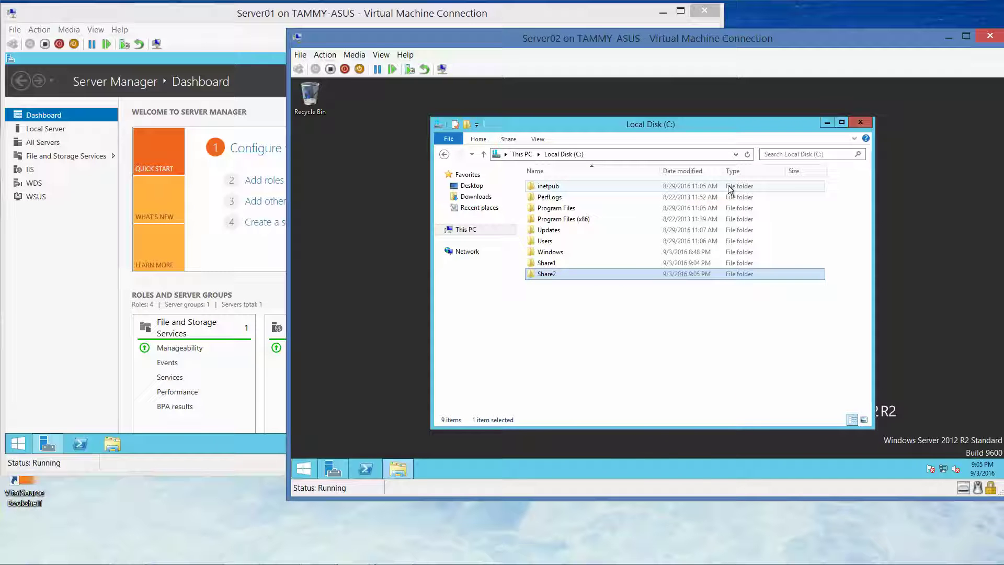
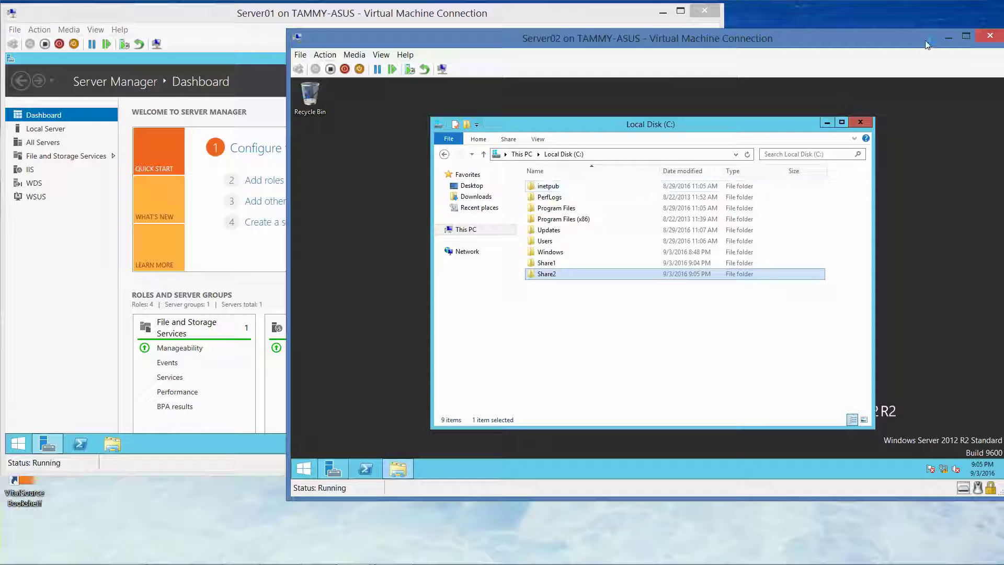
left_click(946, 36)
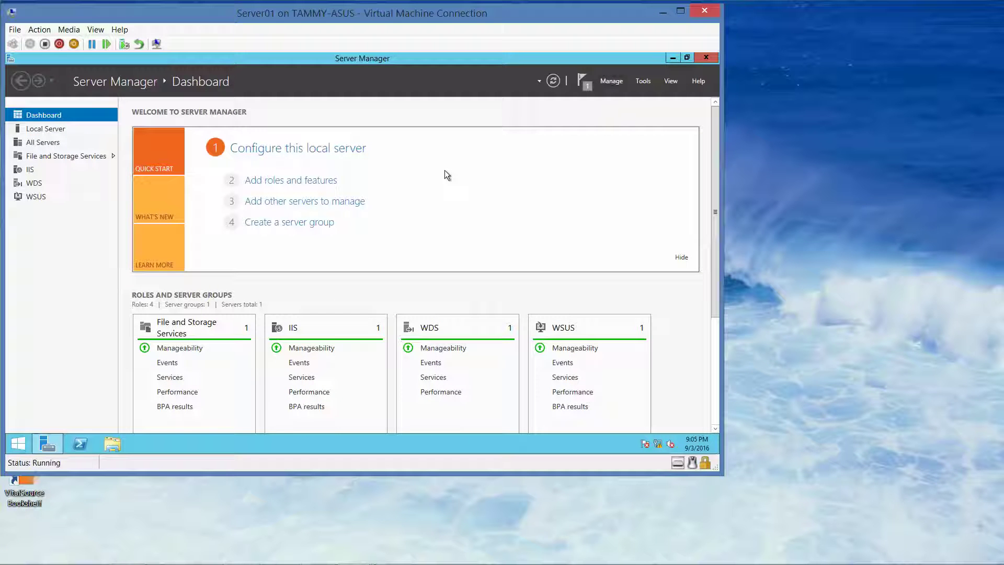
Open the DFS Management console on Server01 and minimize Server Manager
left_click(641, 82)
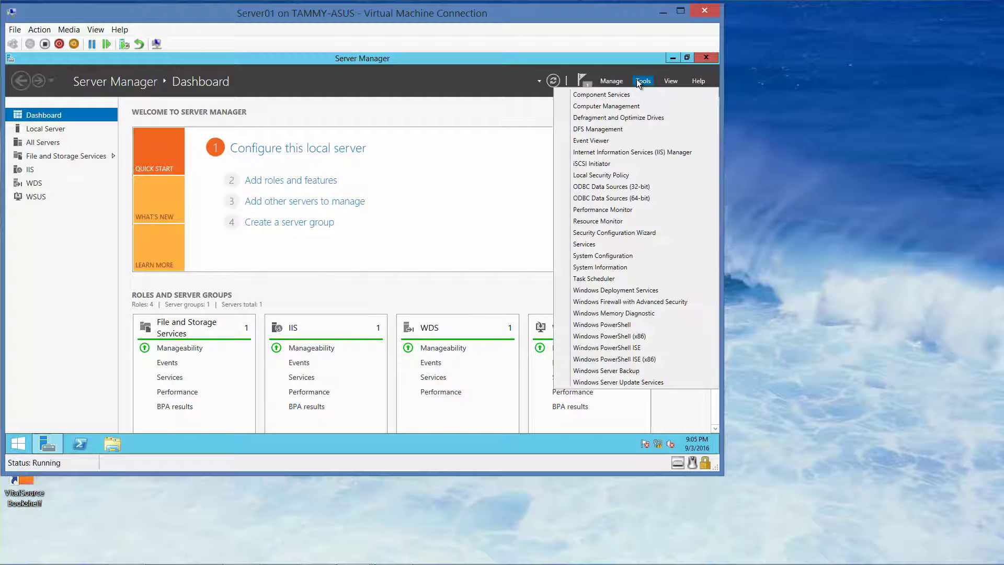
left_click(618, 130)
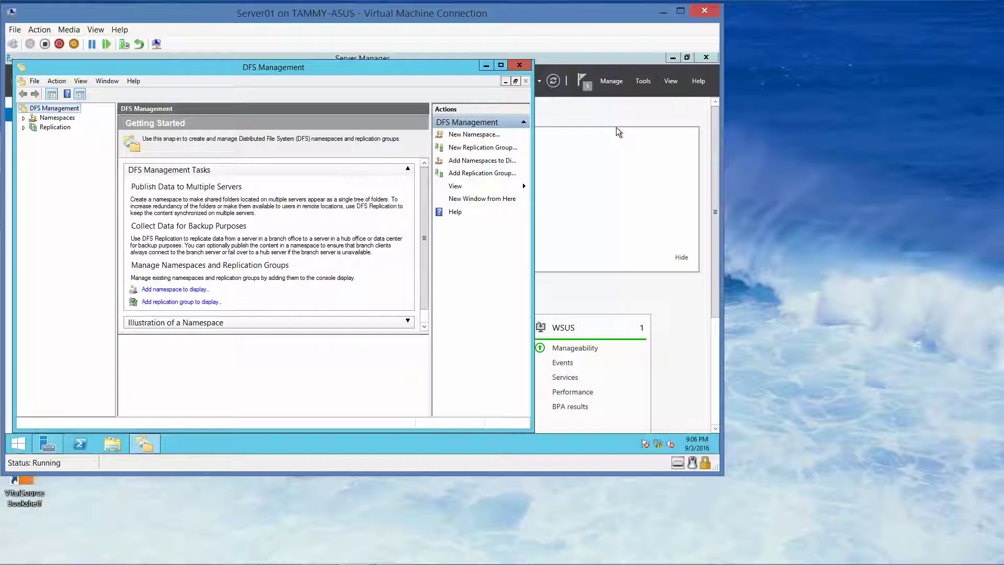
left_click(674, 61)
left_click(674, 59)
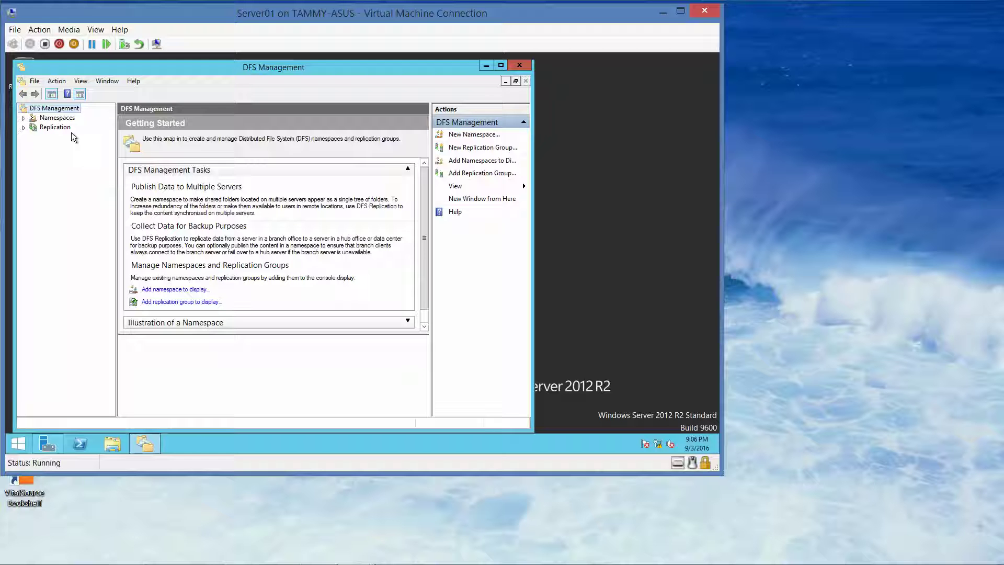
Start a new DFS namespace and specify Server01 as the namespace server
left_click(26, 118)
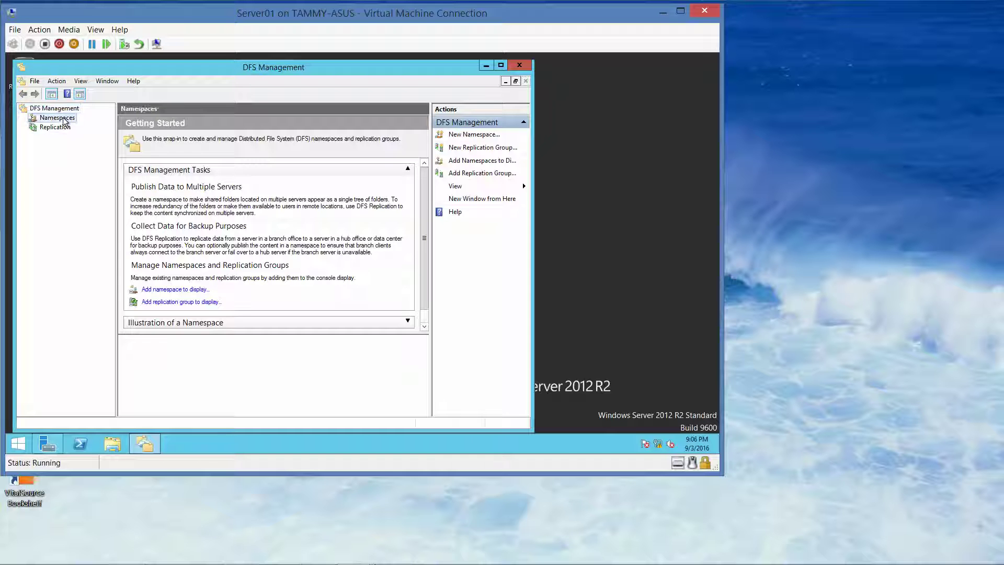
left_click(64, 122)
right_click(64, 121)
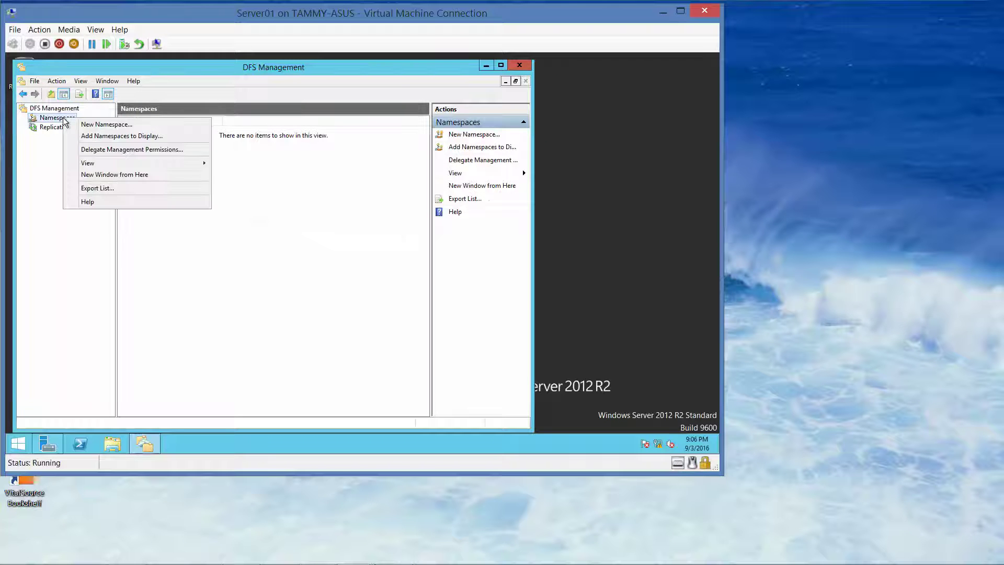
left_click(97, 126)
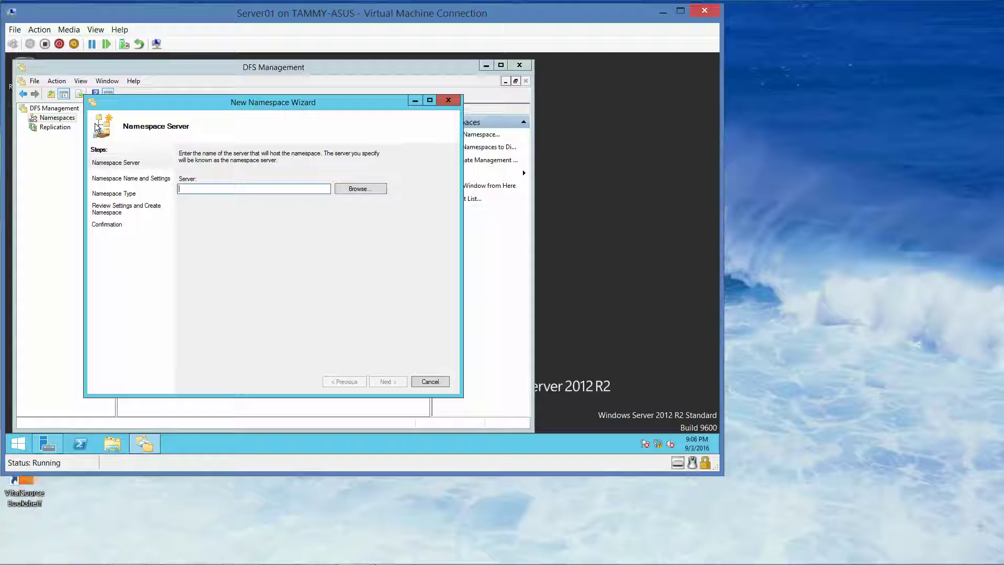
type("S")
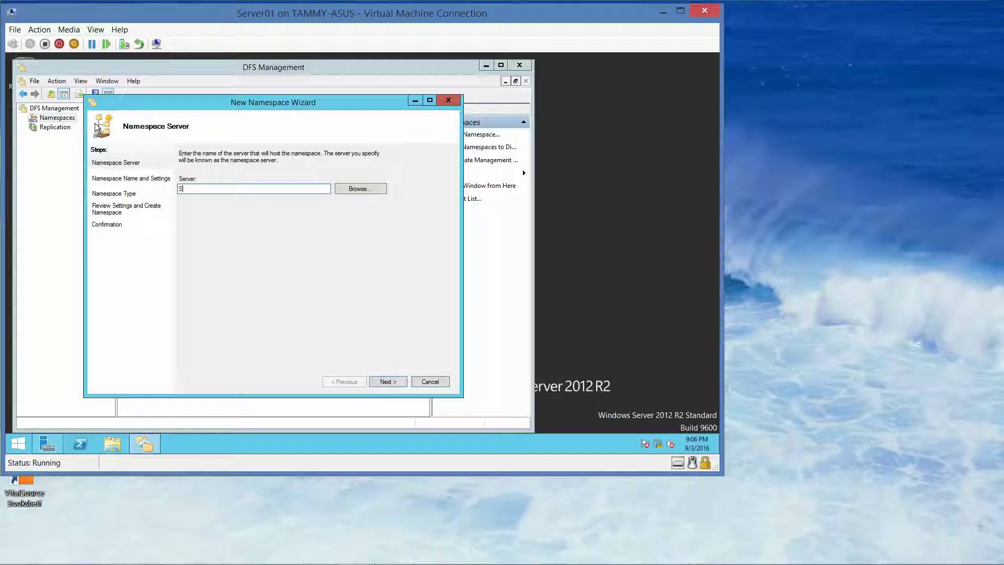
type("erver01")
left_click(387, 381)
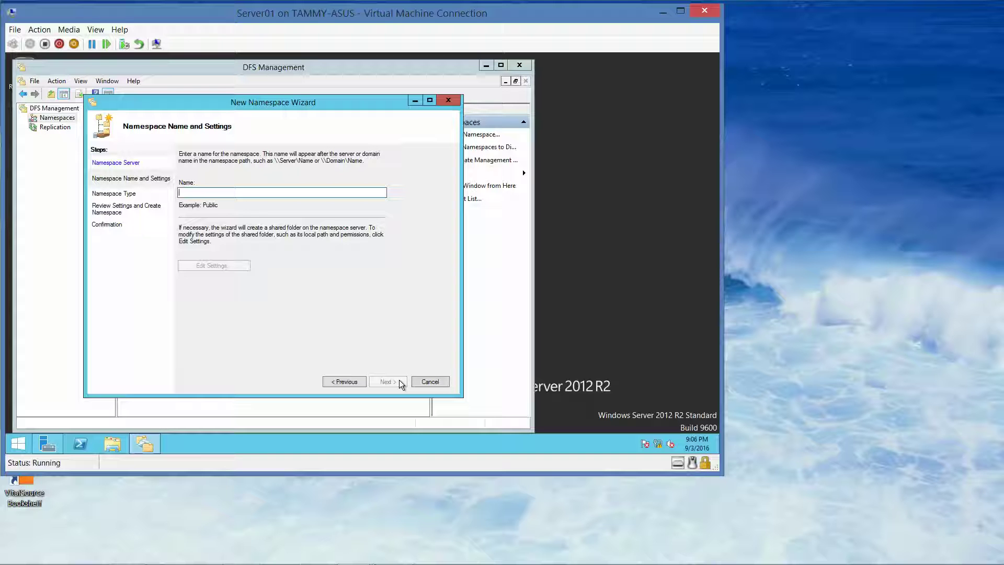
Name the namespace Shares and give all users read and write permissions on its shared folder
type("S")
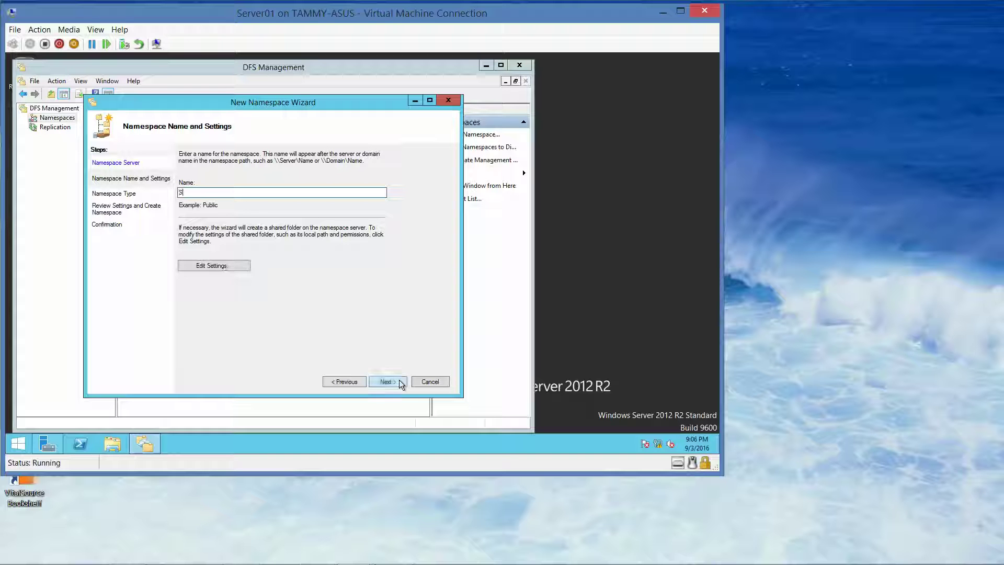
type("hares")
left_click(221, 265)
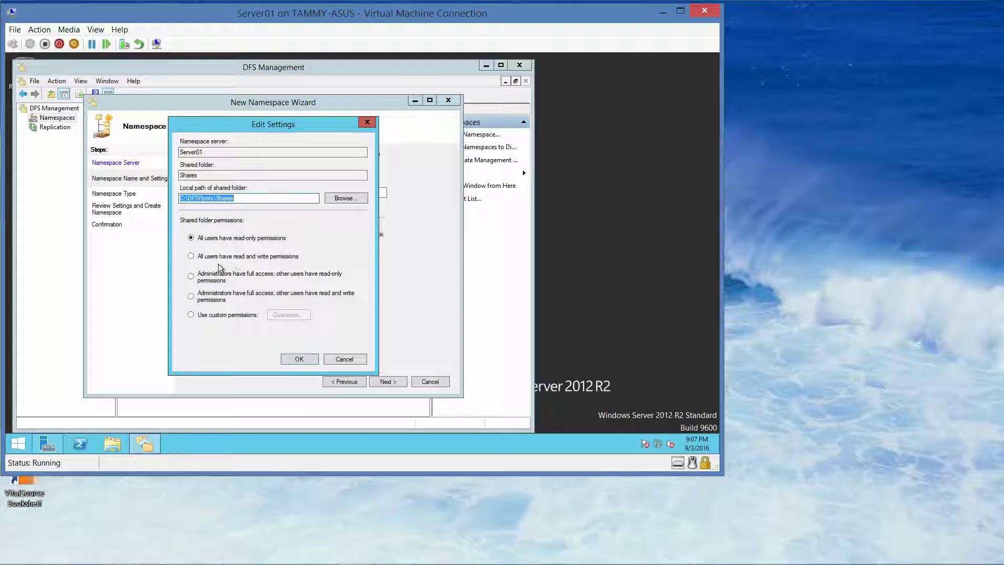
left_click(191, 256)
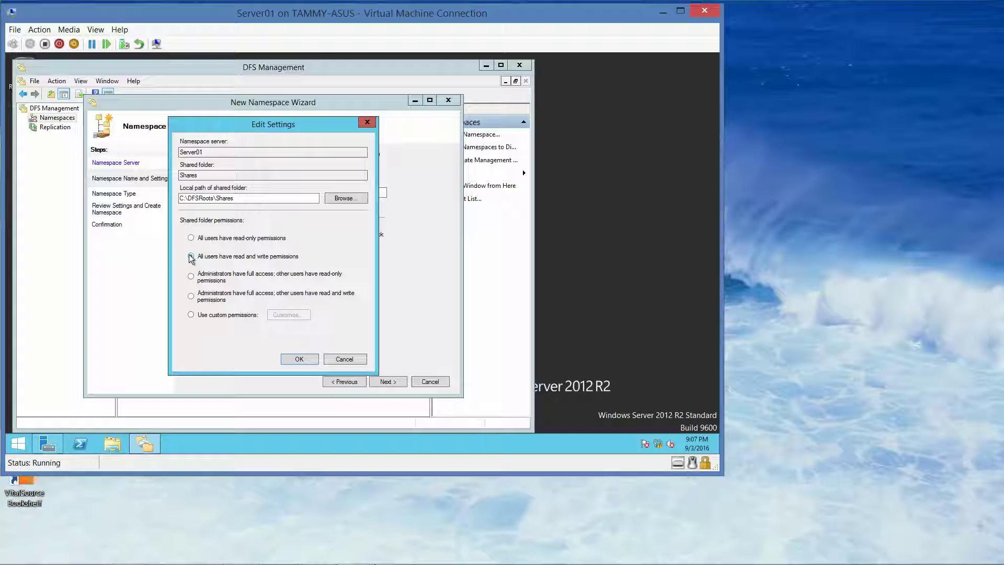
left_click(299, 359)
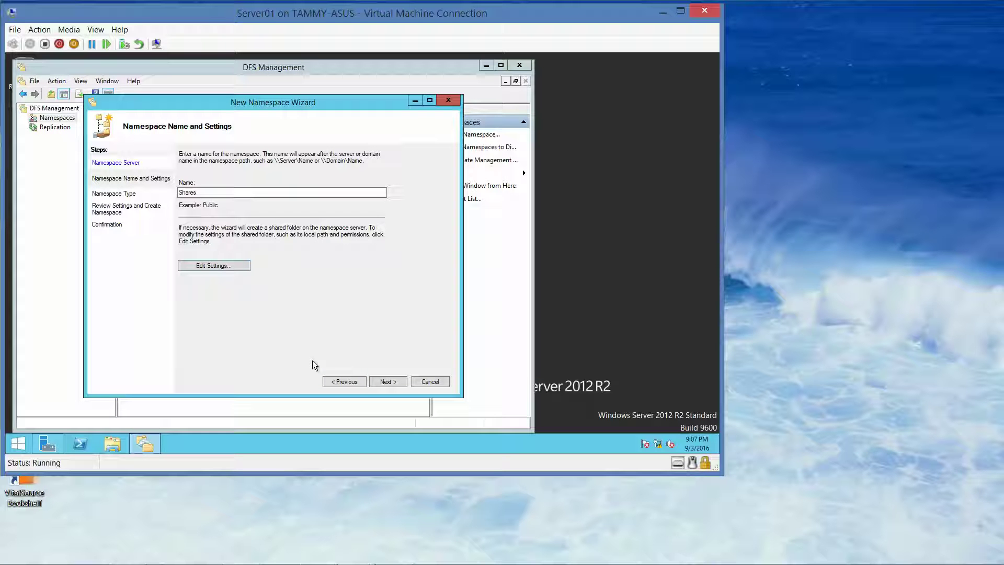
Keep the domain-based namespace type with Windows Server 2008 mode enabled, and create the namespace
left_click(391, 380)
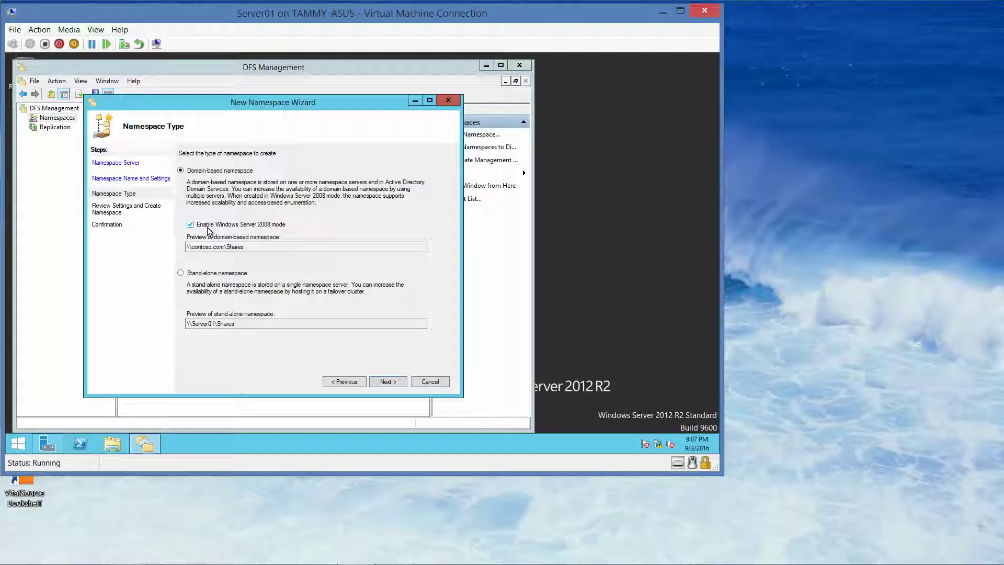
left_click(389, 381)
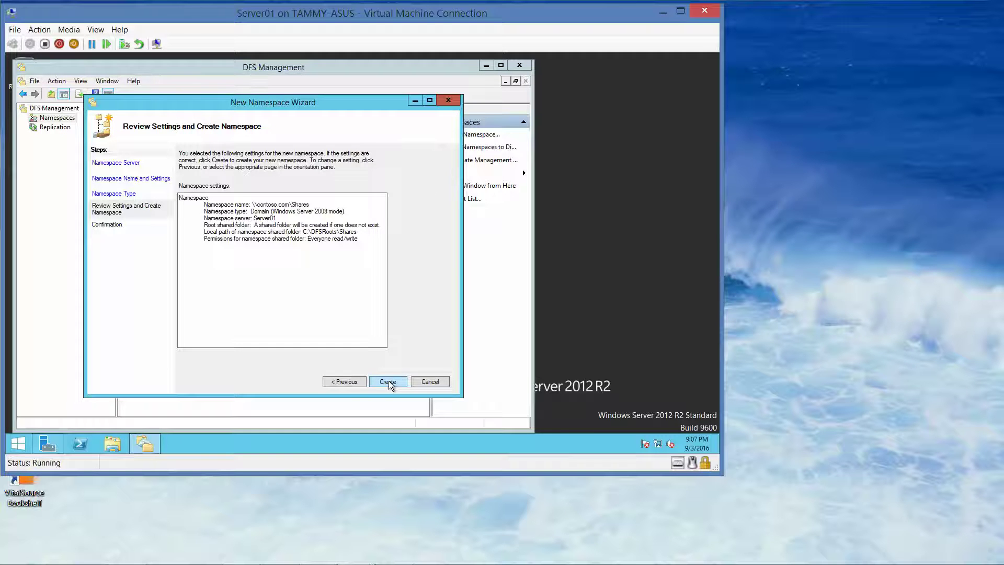
left_click(388, 380)
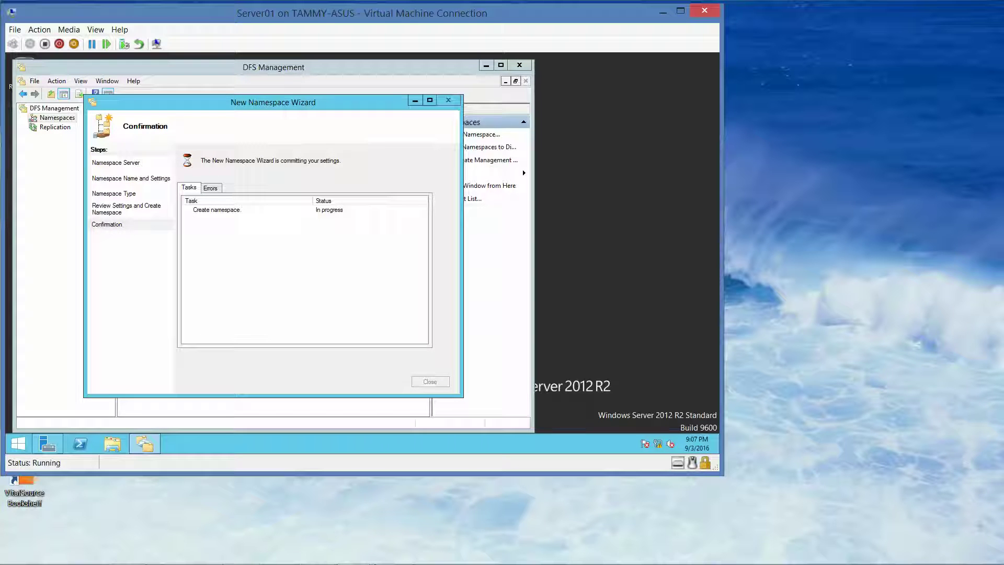
Switch to the Word answer key, review Questions 2 to 5 of Exercise 4.2, and return to the Server01 virtual machine
mouse_move(316, 559)
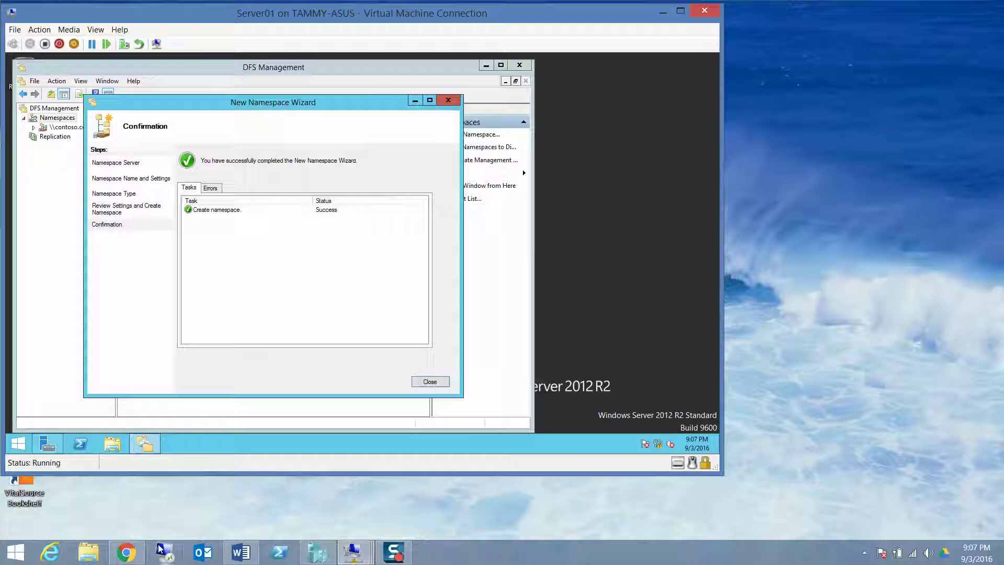
left_click(247, 555)
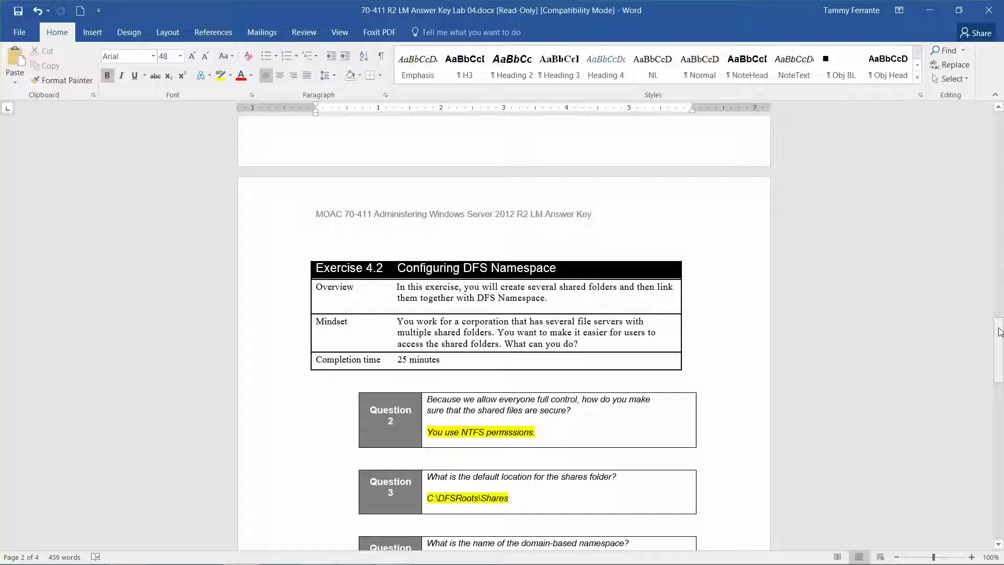
left_click_drag(1000, 333, 999, 341)
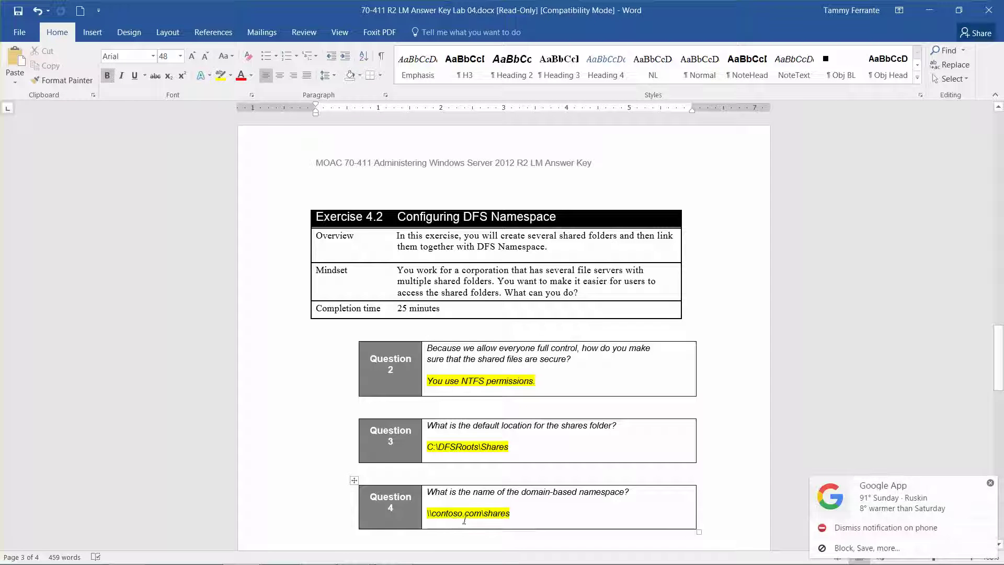
left_click(990, 483)
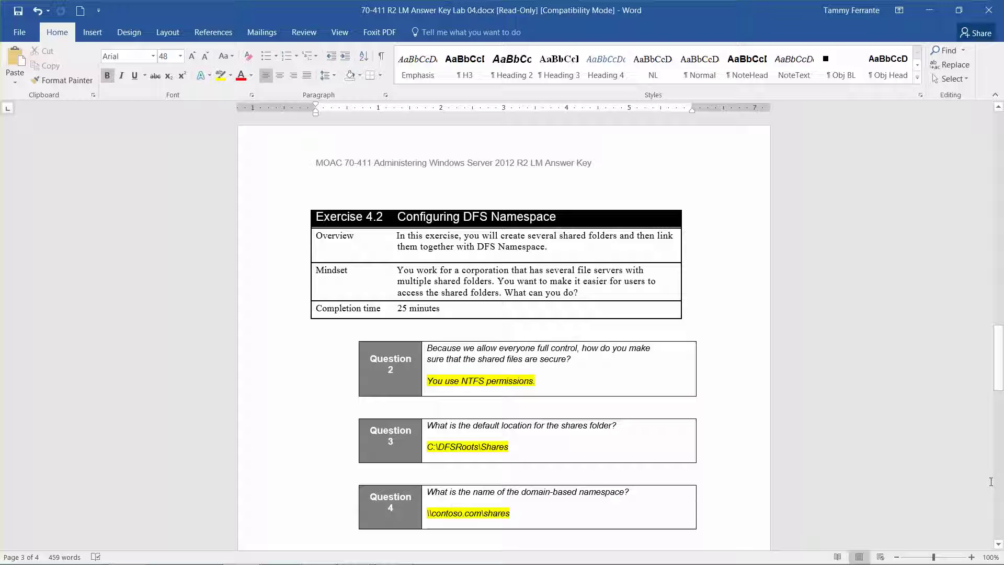
mouse_move(1000, 373)
left_mouse_down()
mouse_move(1000, 400)
mouse_move(997, 385)
left_mouse_up()
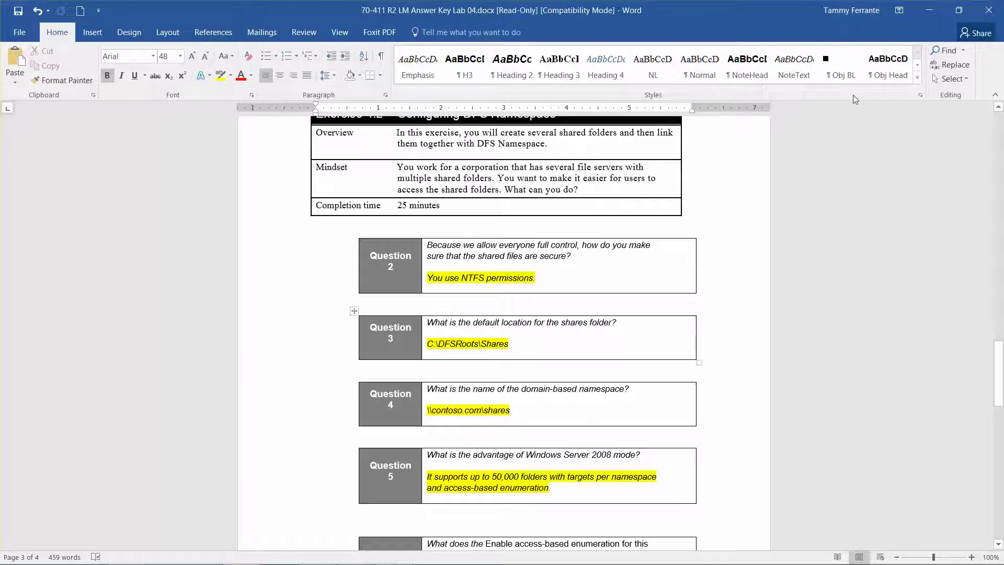
left_click(929, 7)
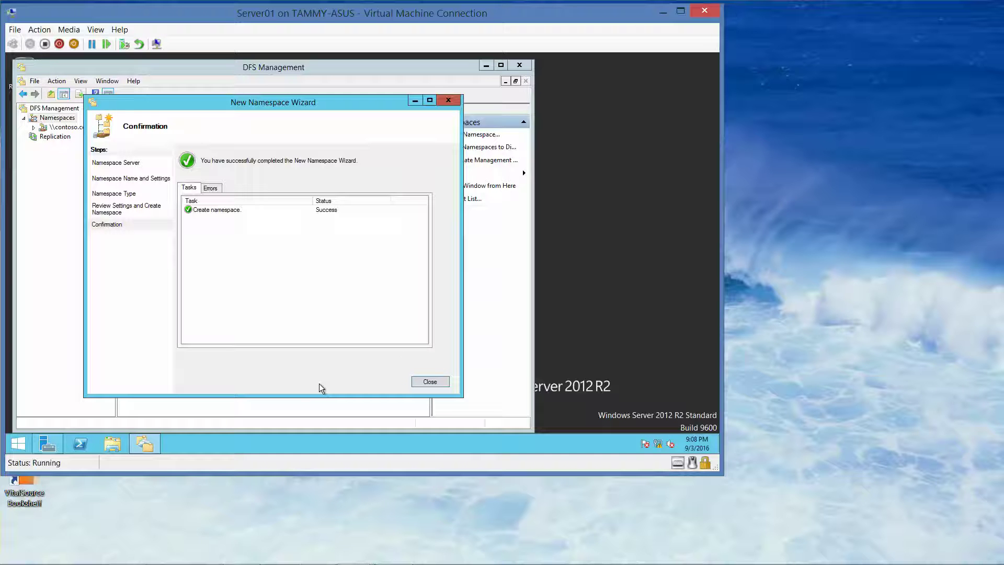
Close the completed namespace wizard and select the \\contoso.com\Shares namespace
left_click(429, 381)
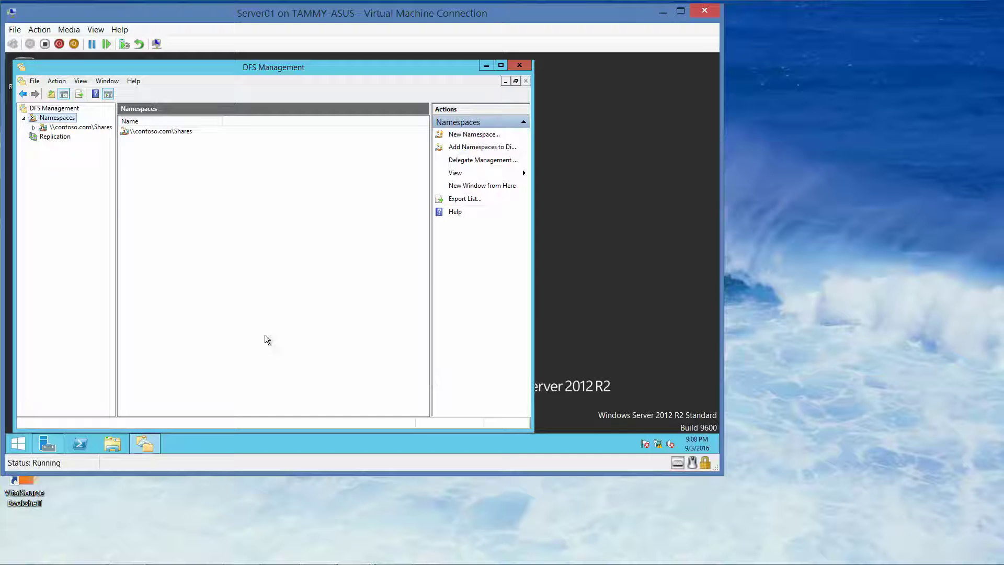
left_click(61, 128)
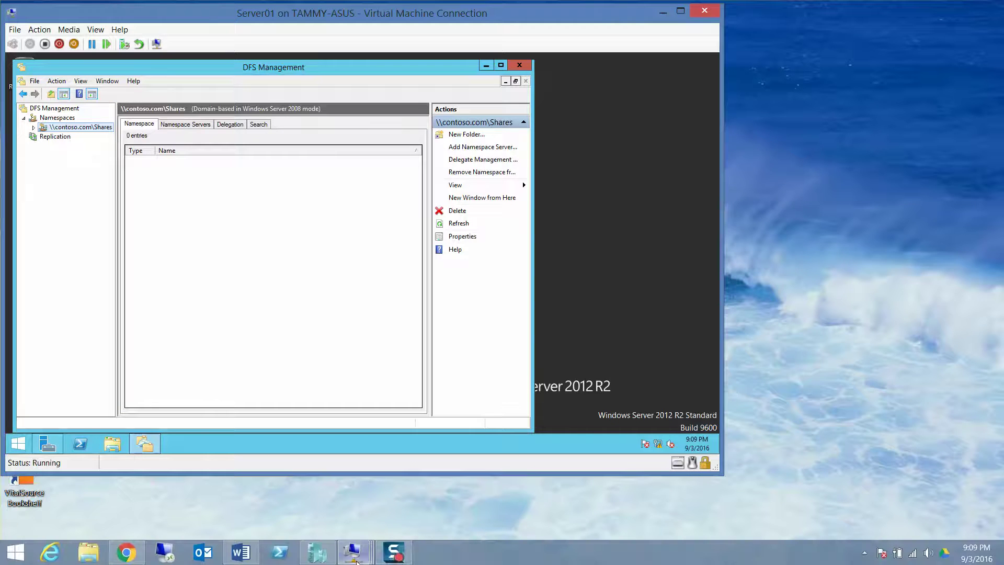
left_click(394, 554)
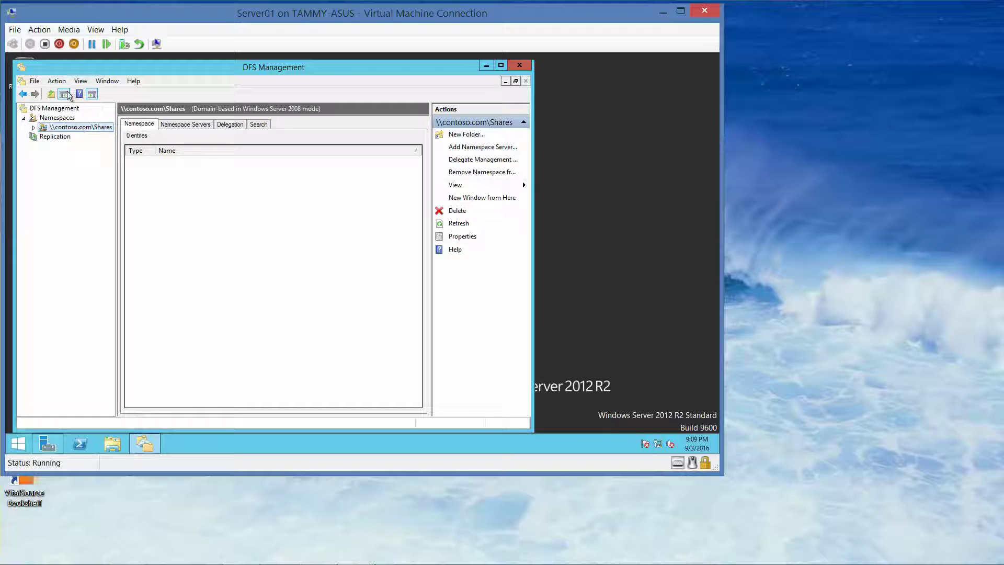
right_click(84, 130)
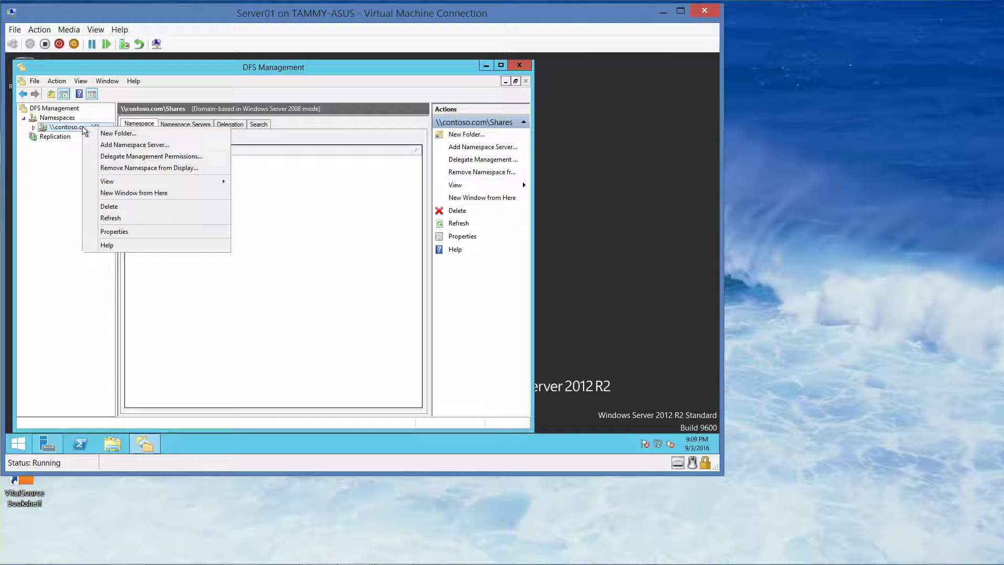
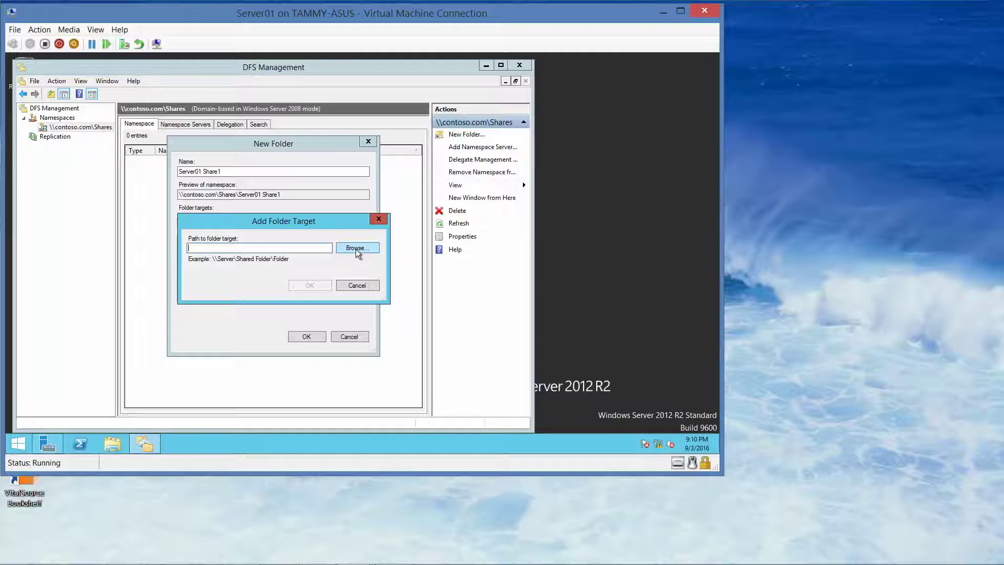
left_click(361, 285)
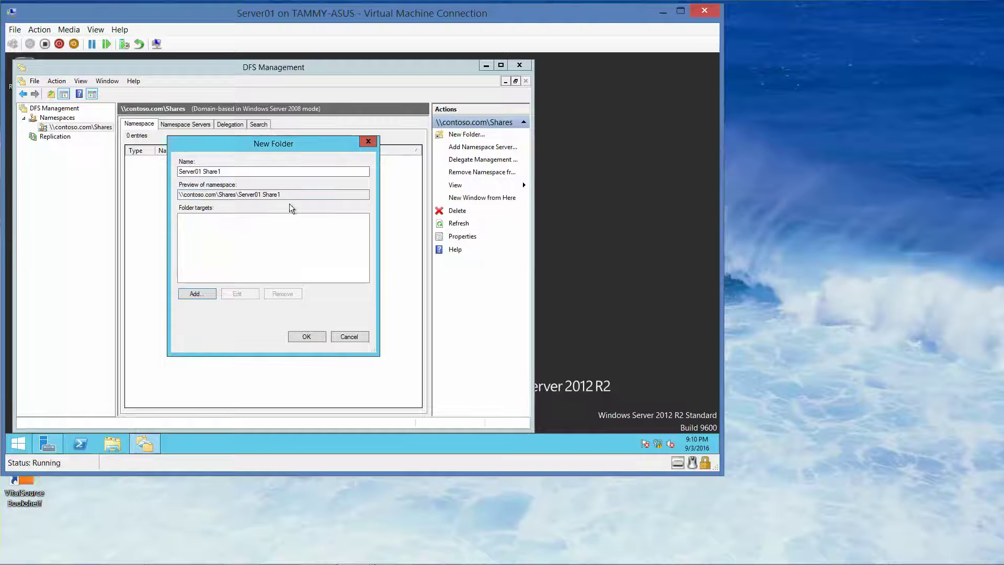
left_click_drag(292, 195, 179, 195)
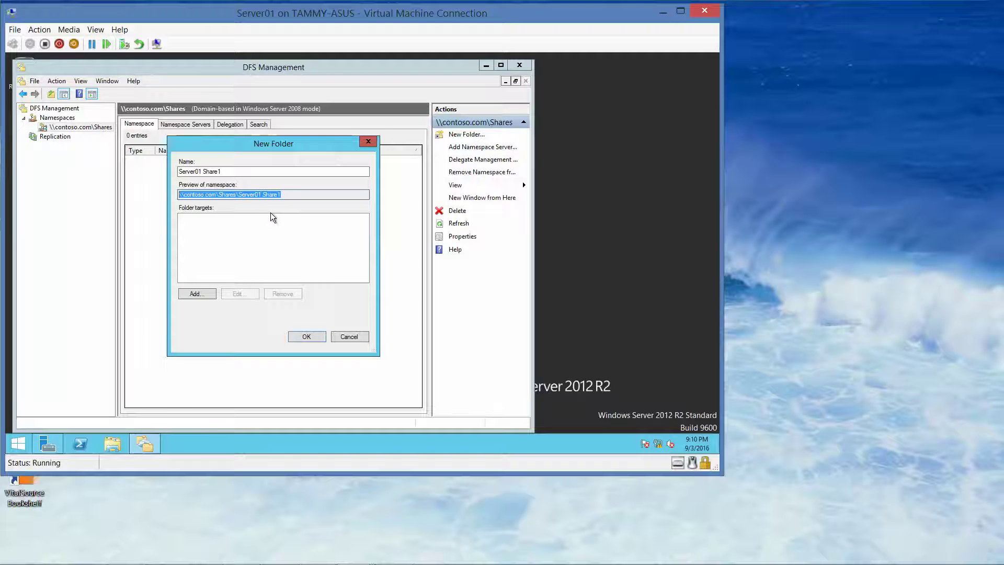
left_click(365, 336)
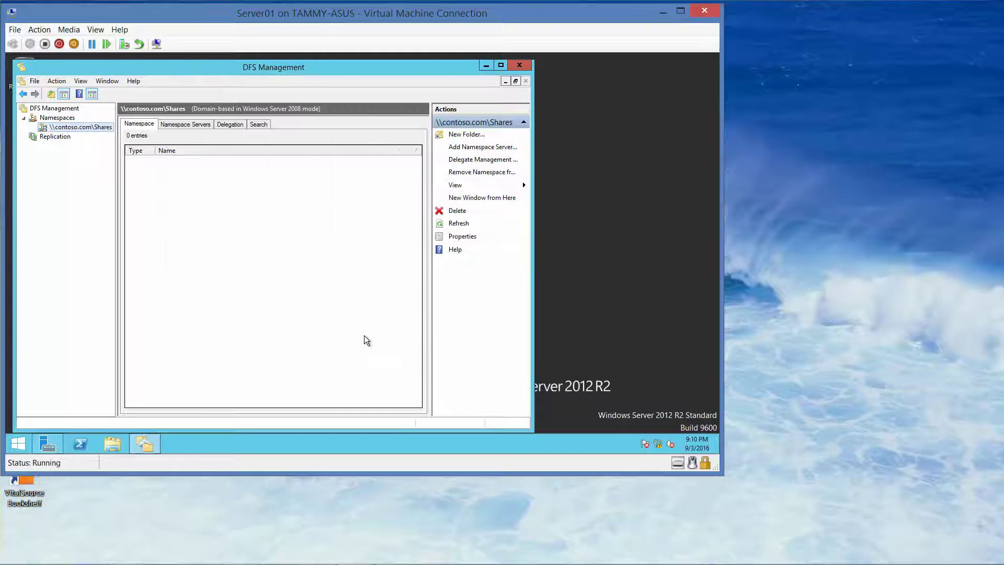
Start a new folder named Server01 Share1 in the \\contoso.com\Shares namespace and add \\Server01\Share1 as its folder target
right_click(94, 127)
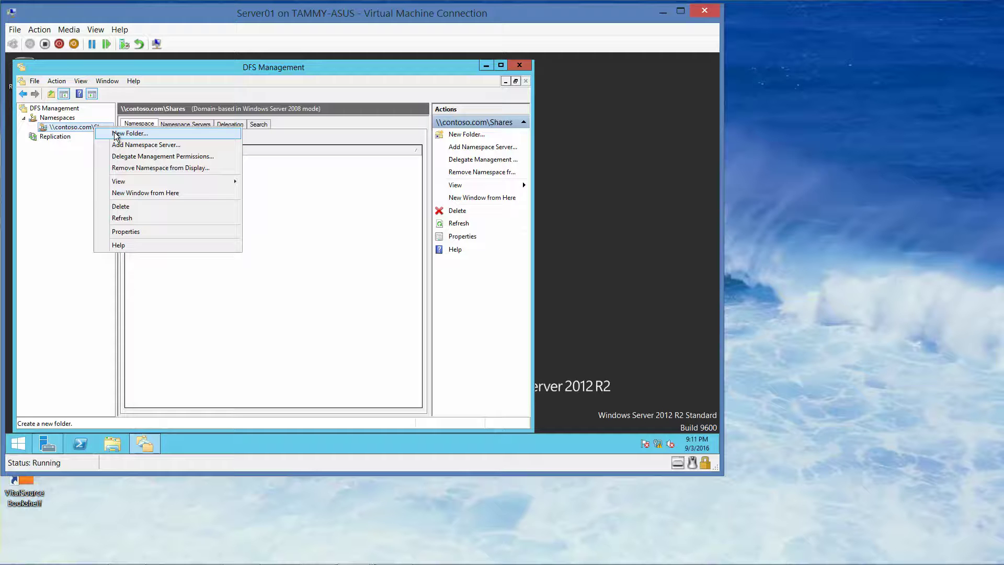
left_click(116, 134)
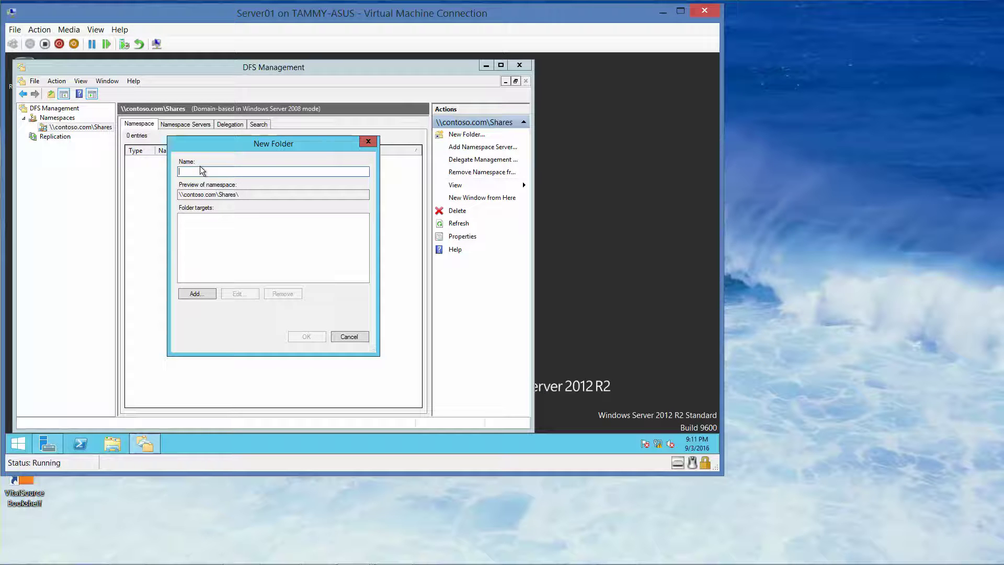
type("Server01")
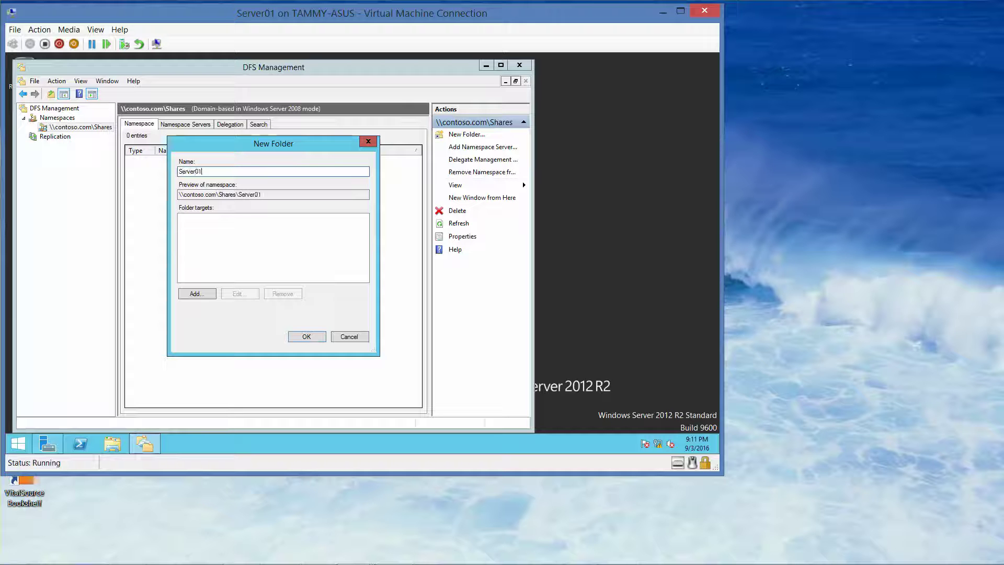
type(" Share1")
left_click(196, 294)
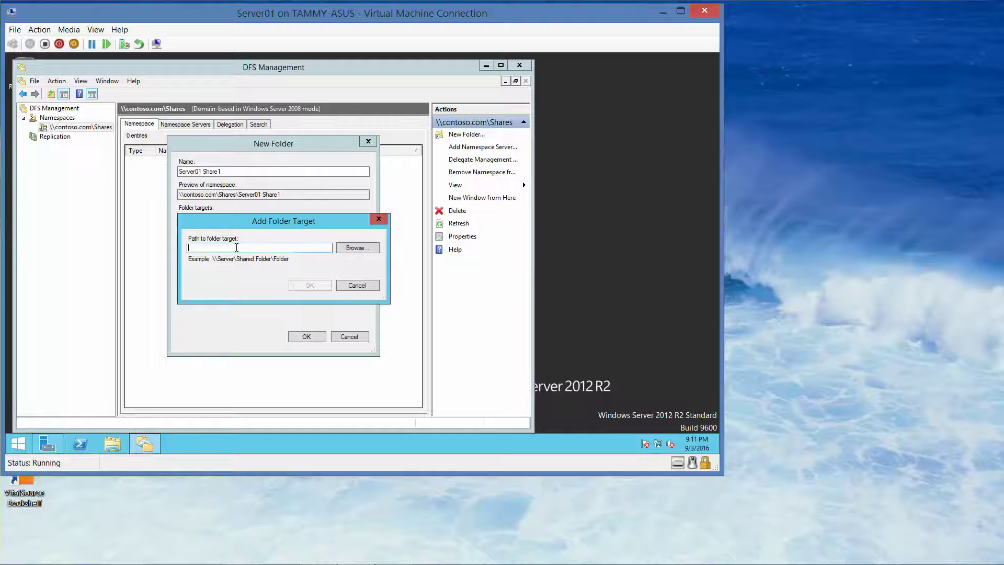
type("\\\\Server01\\Share1")
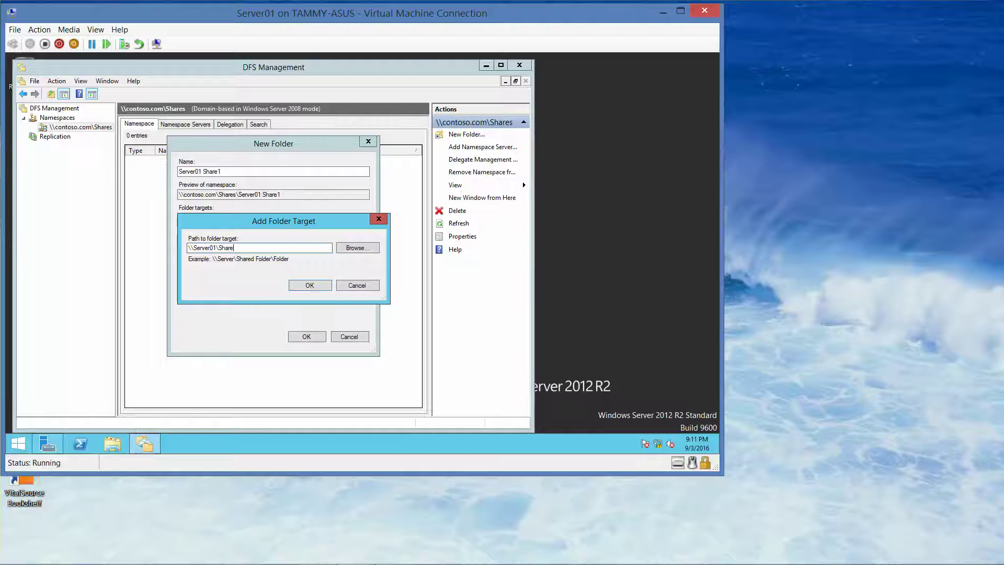
left_click(310, 289)
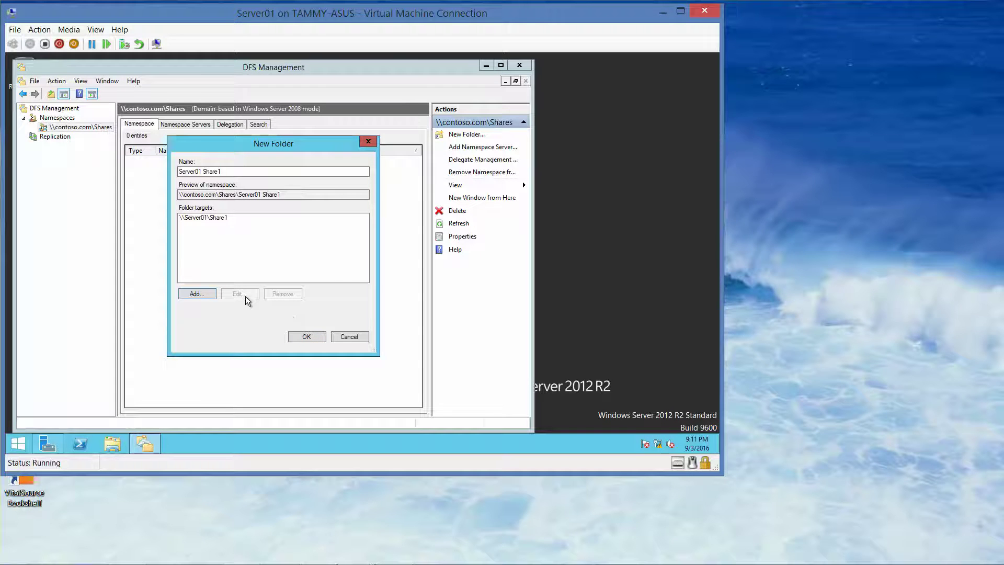
left_click(209, 294)
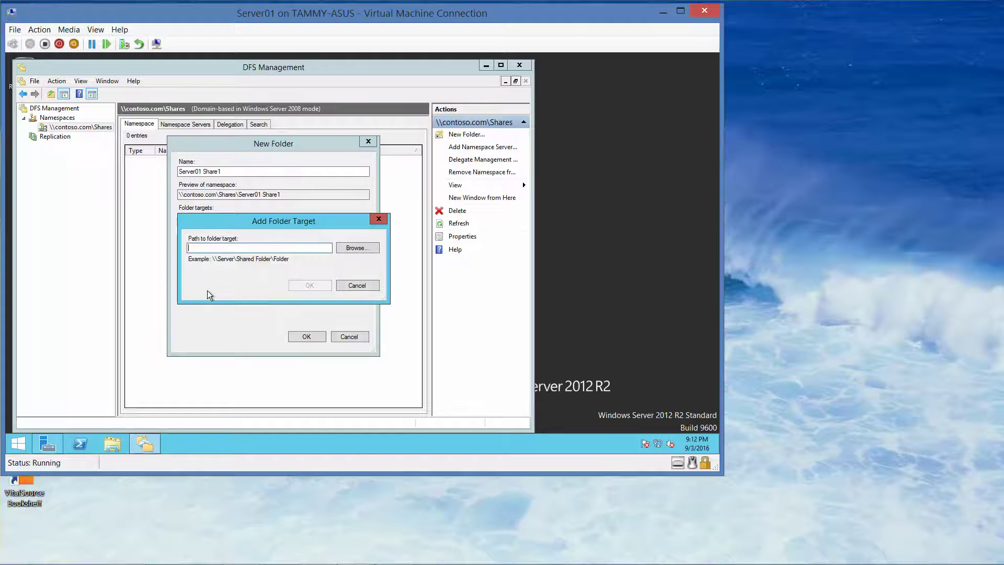
type("\\Server01\\Share1")
key("Return")
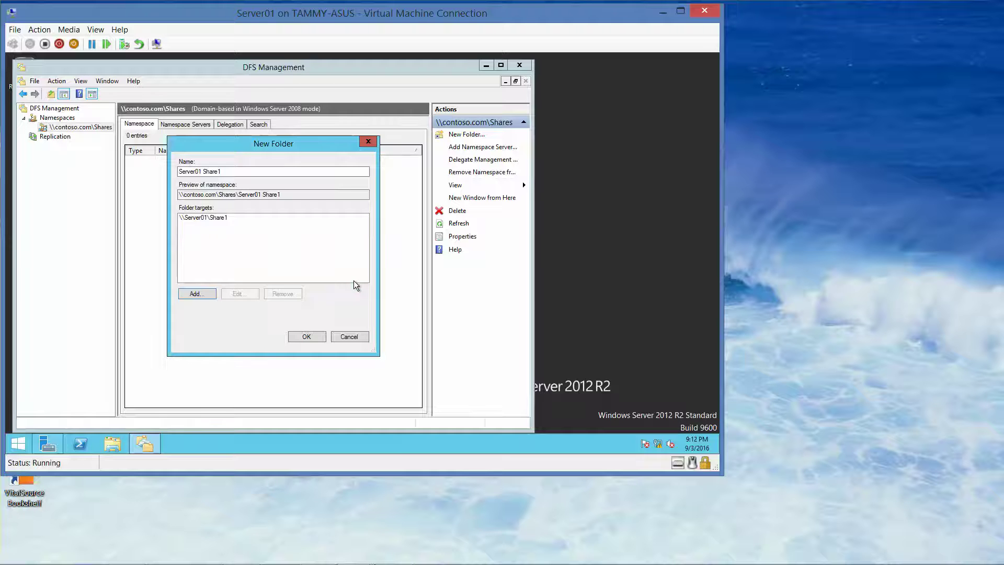
Create the configured Server01 Share1 folder, and name another new folder in the namespace Server01 Share2
left_click(316, 336)
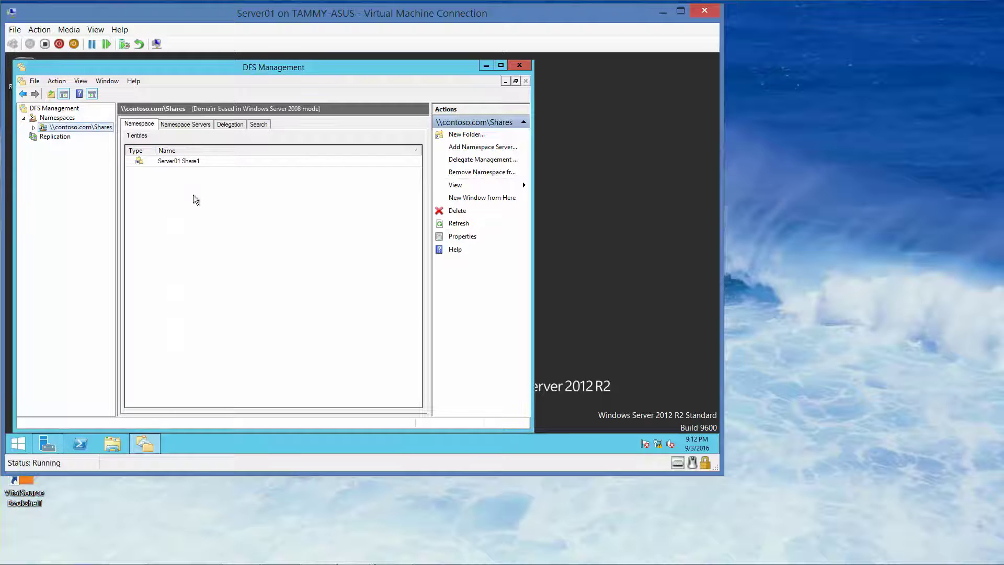
right_click(87, 129)
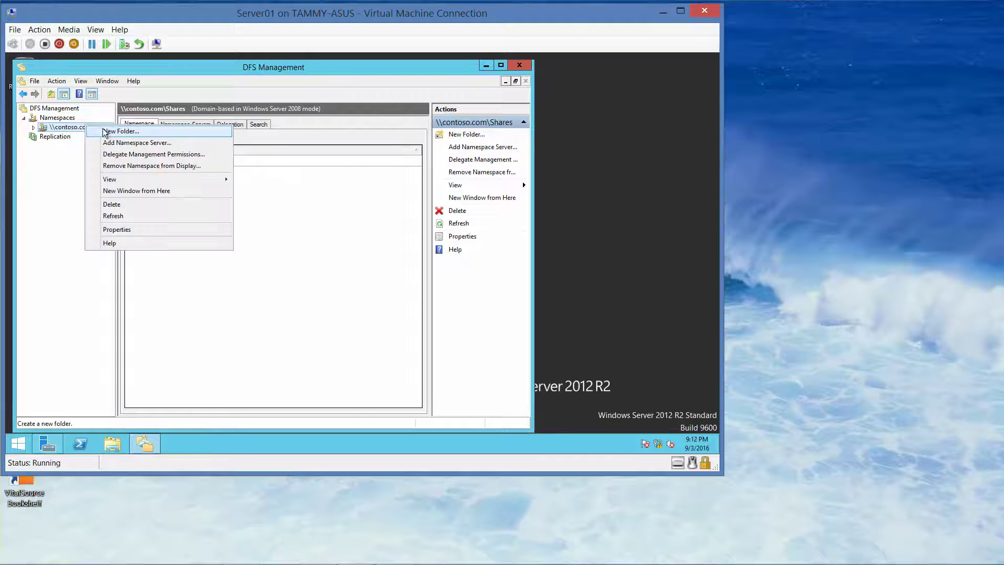
left_click(106, 133)
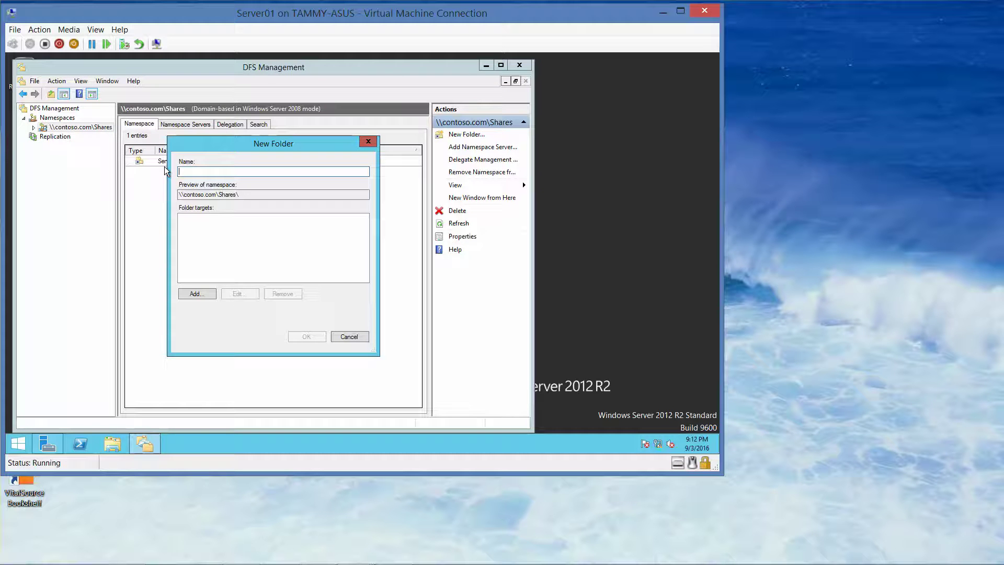
type("Serv")
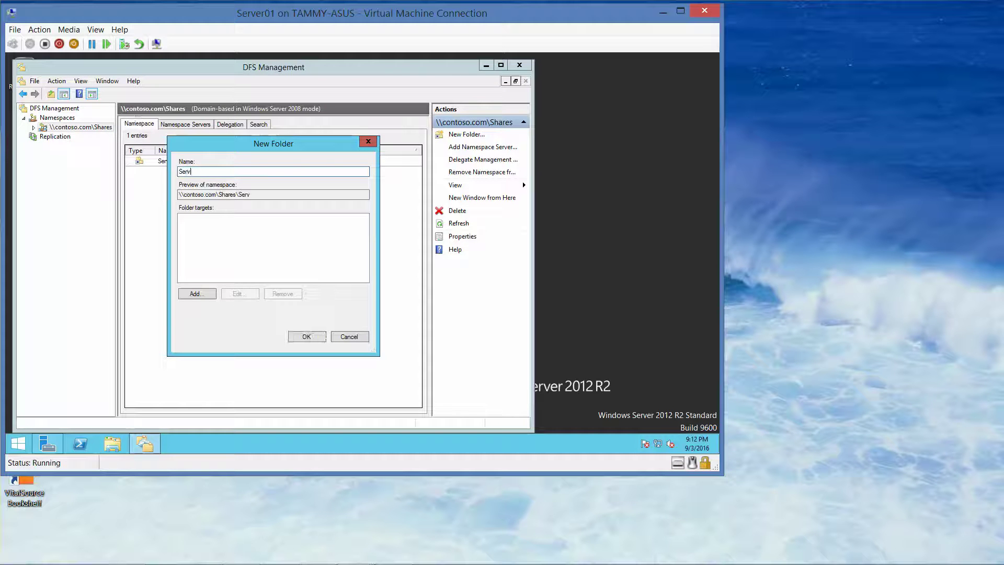
type("er01 Share2")
Add \\Server01\Share2 as the target of the Server01 Share2 folder and create the folder
left_click(197, 295)
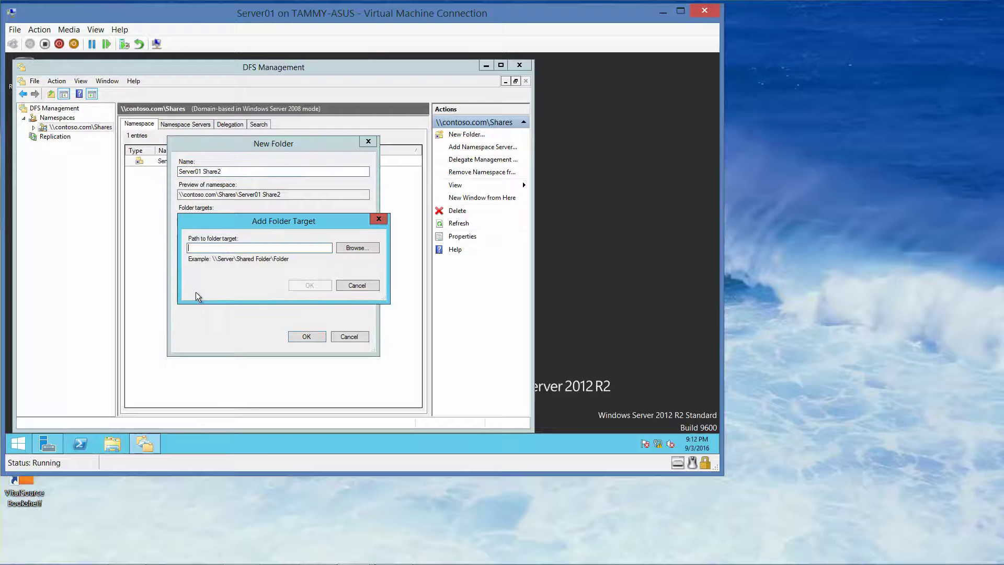
type("\\\\Share")
key("BackSpace")
key("BackSpace")
key("BackSpace")
type("erver01 Sh")
key("BackSpace")
key("BackSpace")
type("\\Share2")
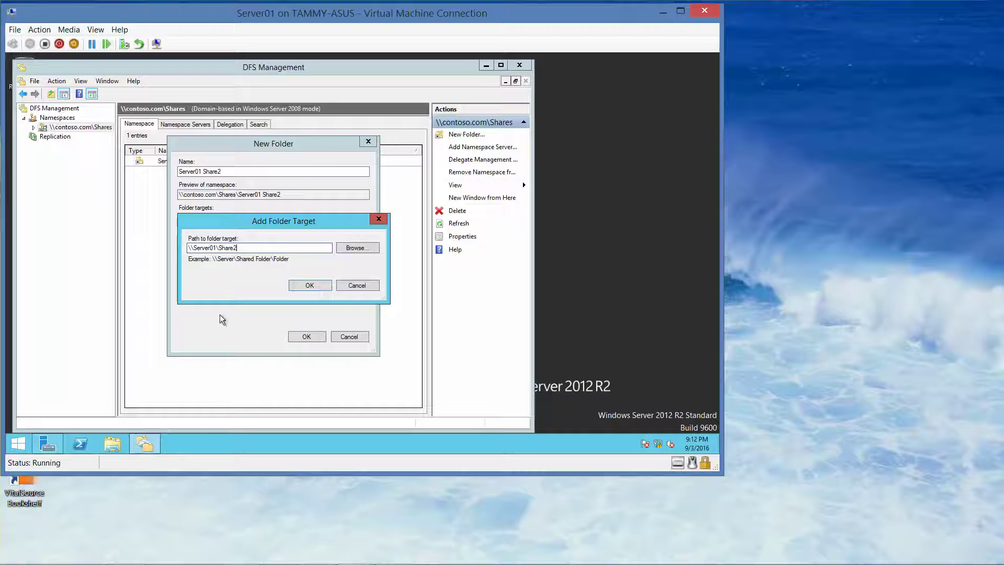
left_click(309, 285)
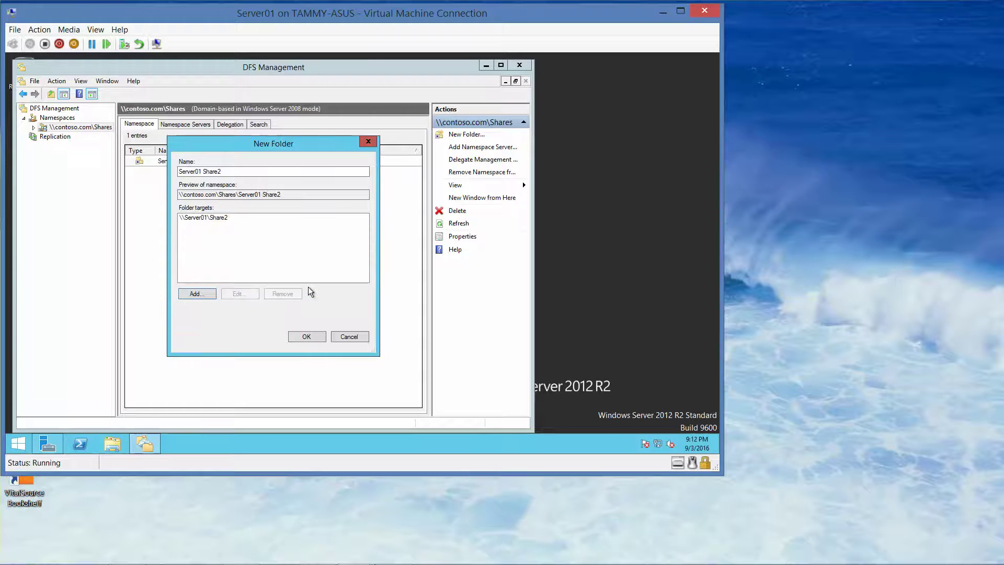
left_click(307, 337)
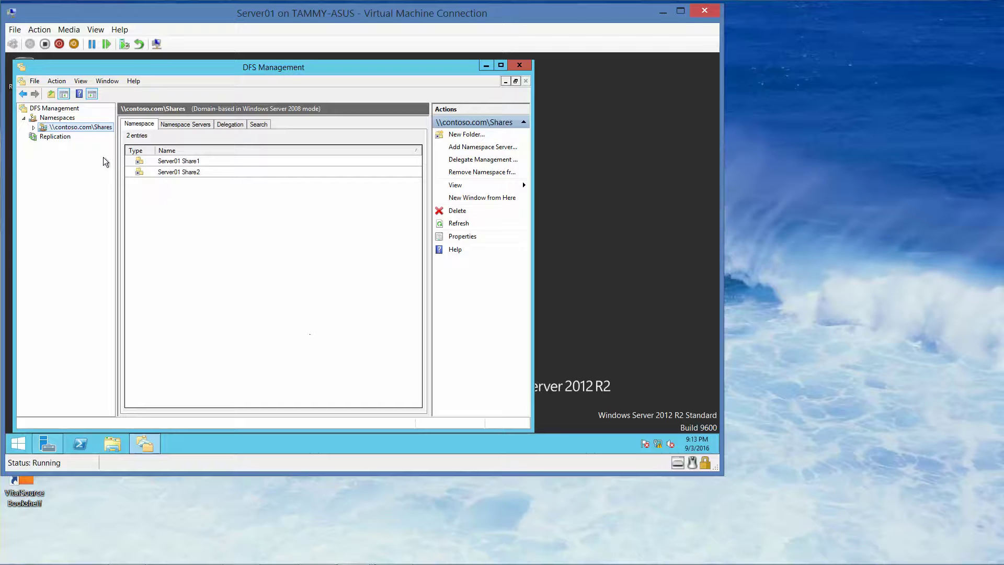
Create a namespace folder named Server02 Share1 in \\contoso.com\Shares with \\Server02\Share1 as its folder target
right_click(90, 128)
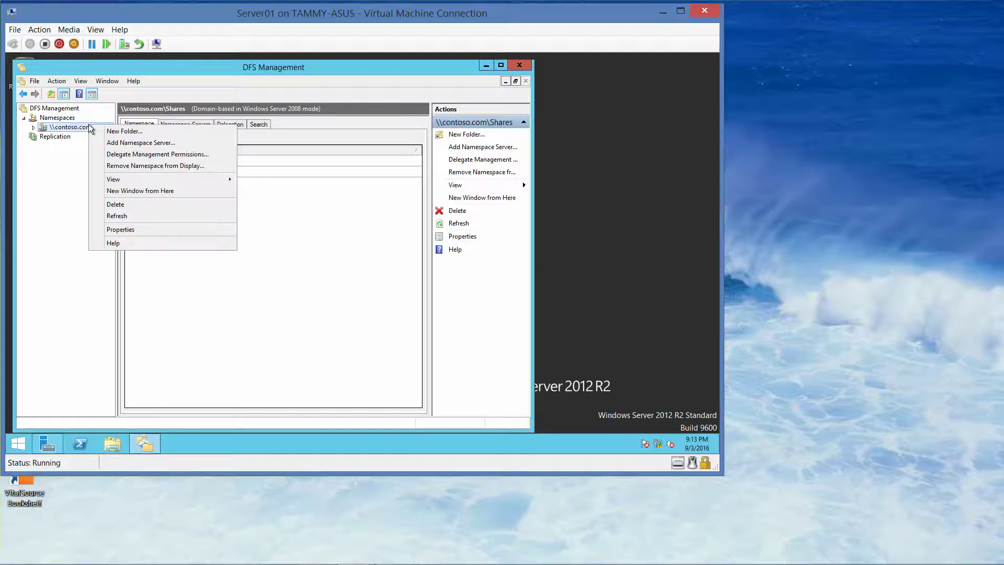
left_click(111, 134)
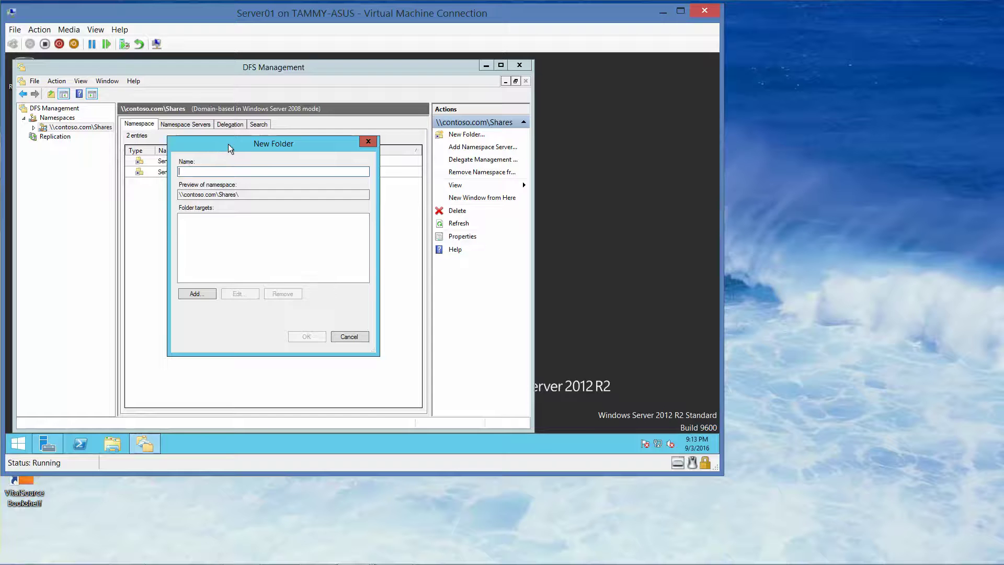
left_click_drag(231, 143, 231, 206)
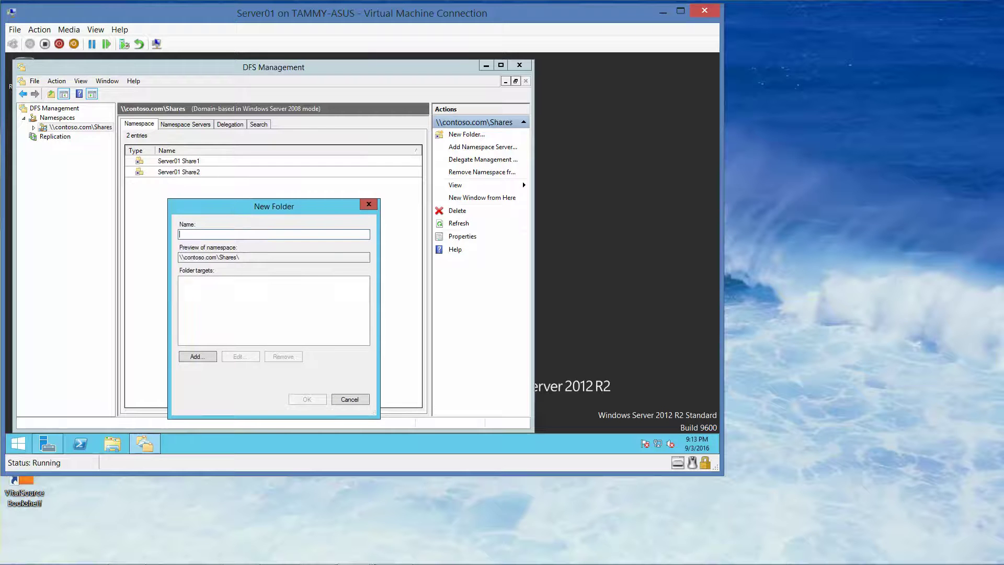
type("Server02")
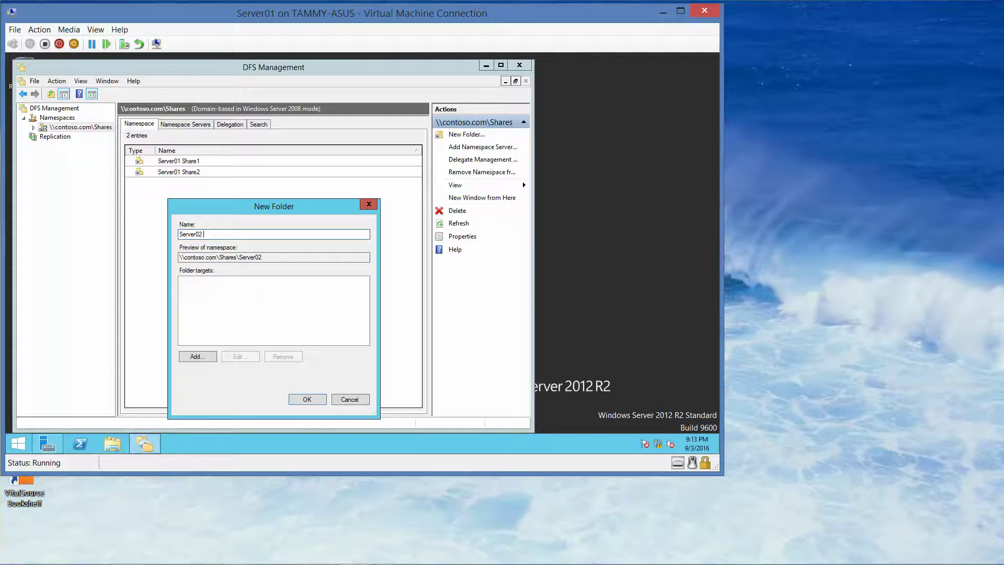
type(" Share1")
left_click(187, 356)
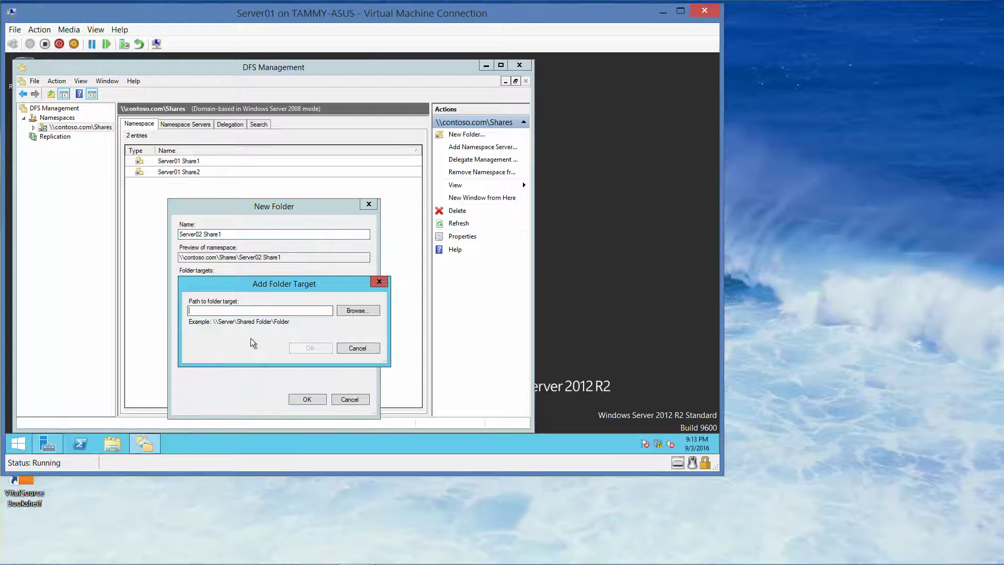
type("\\\\Server02\\Share1")
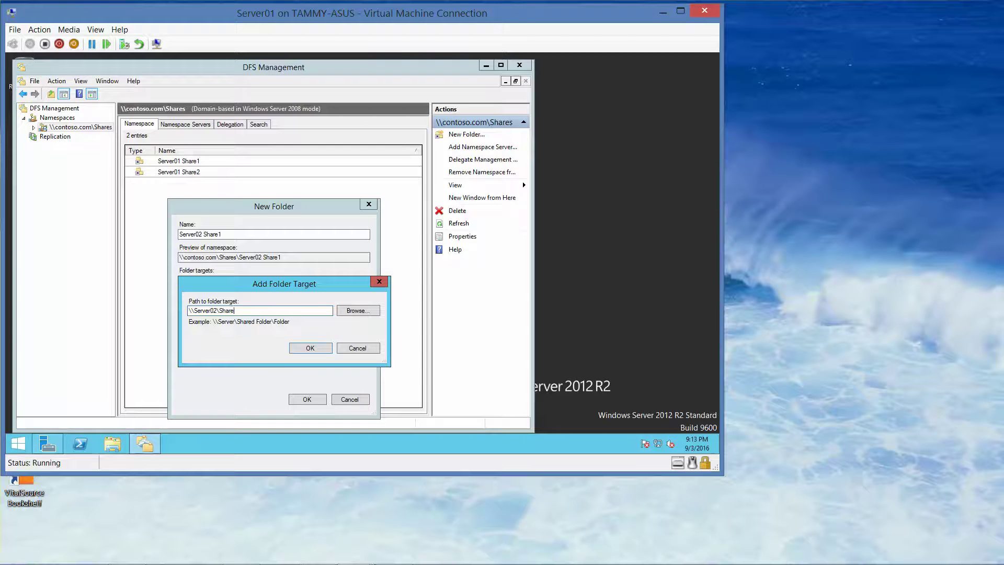
left_click(310, 348)
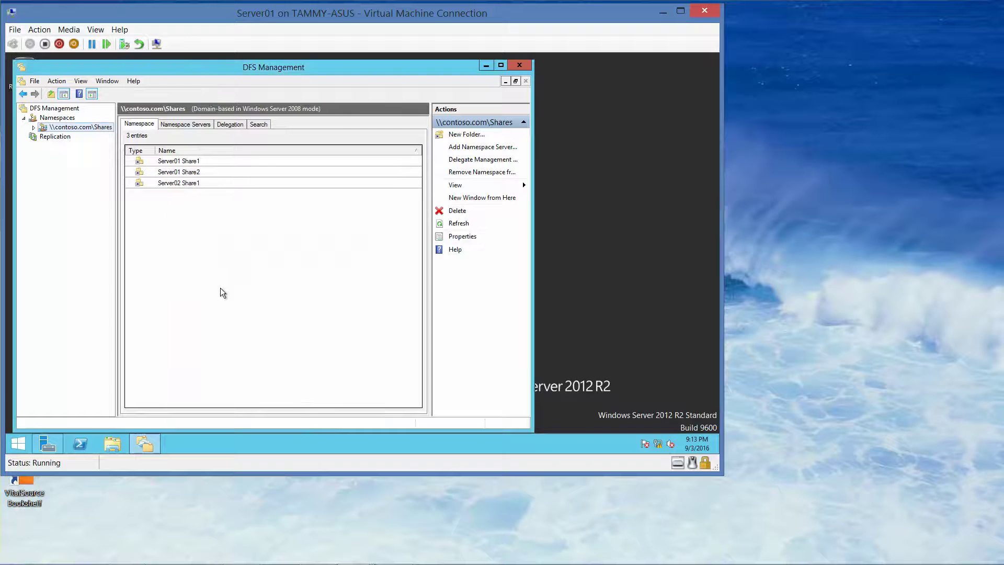
Create a namespace folder named Server02 Share2 in \\contoso.com\Shares with \\Server02\Share2 as its folder target
right_click(83, 128)
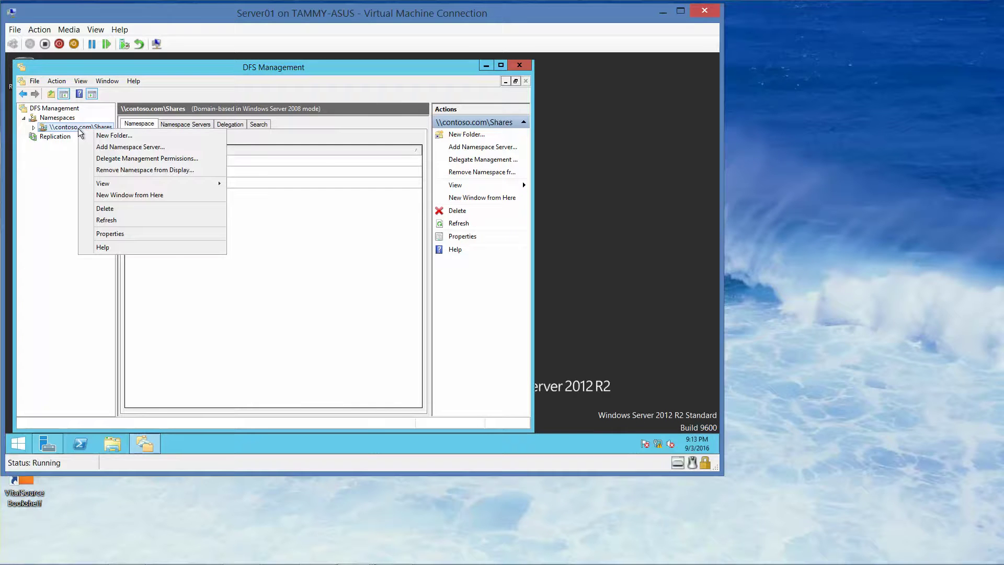
left_click(102, 135)
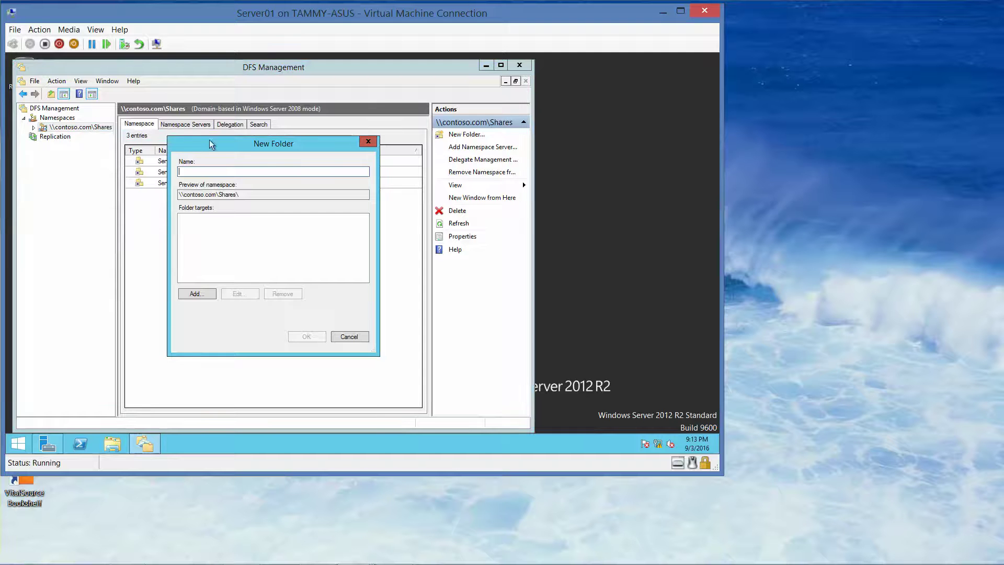
left_click_drag(218, 141, 212, 202)
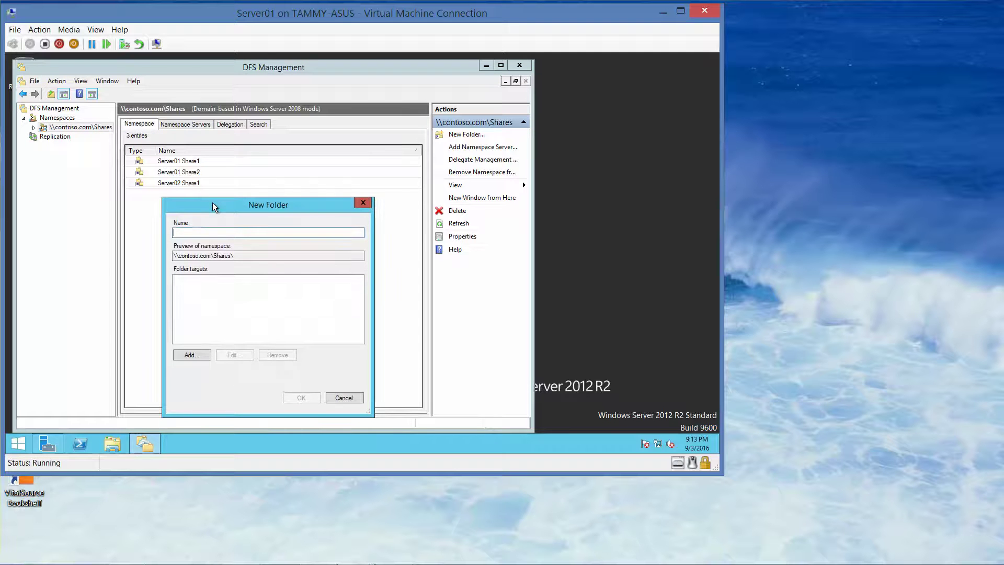
type("Server02")
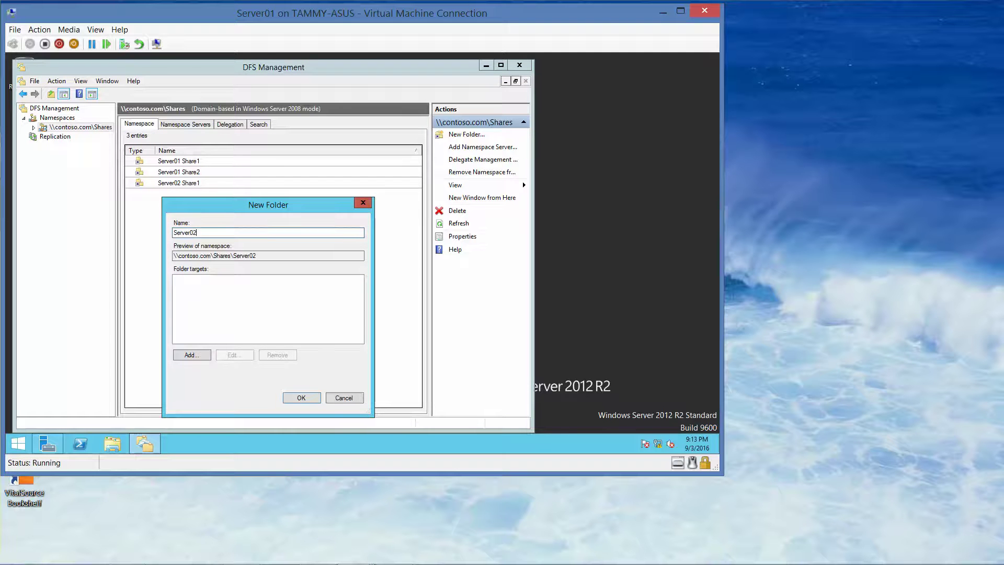
type(" Share2")
left_click(188, 355)
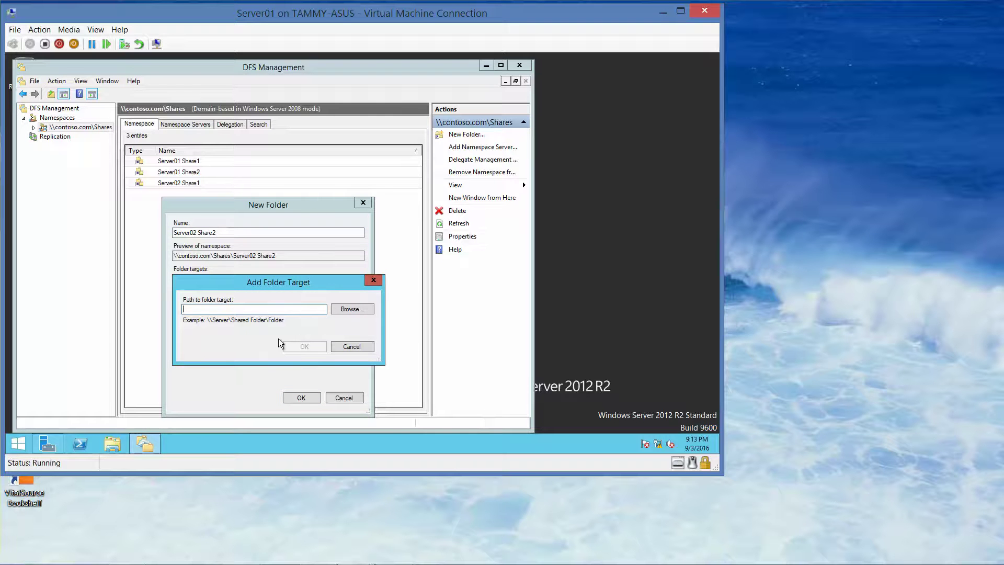
type("\\\\Server02\\Sha")
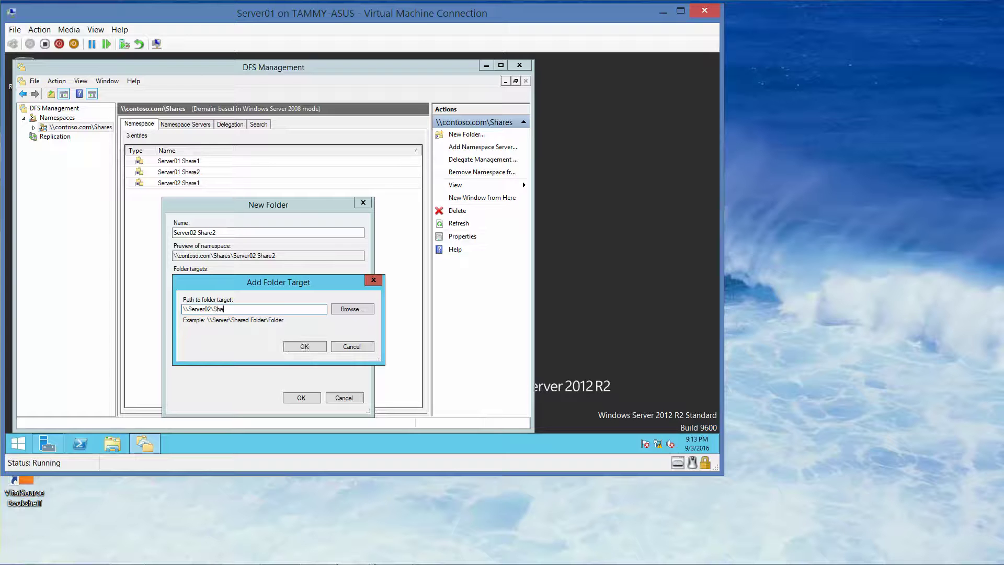
type("re2")
left_click(312, 346)
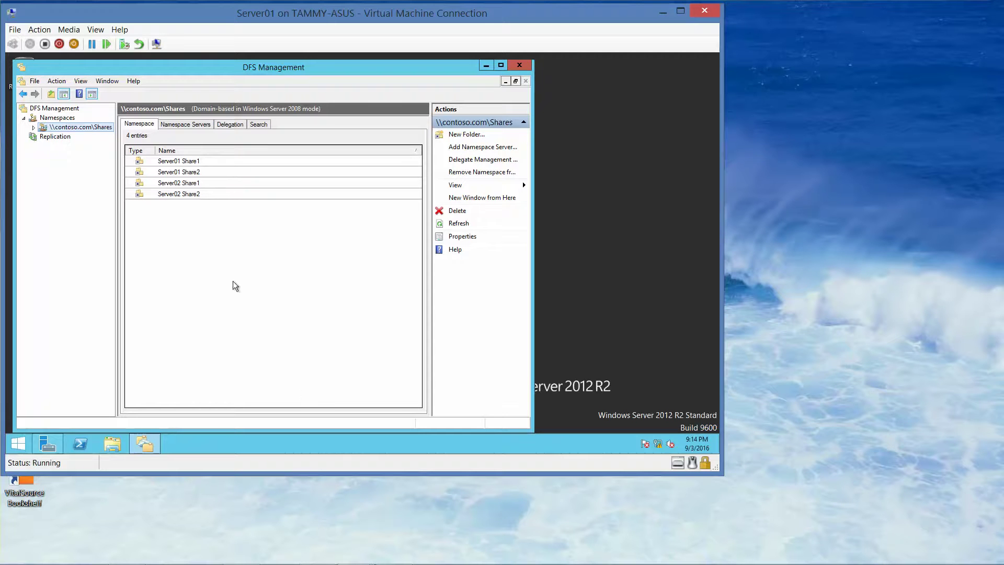
Switch to File Explorer, browse to \\contoso.com\shares to check the folders in the namespace, and close the window
left_click(113, 444)
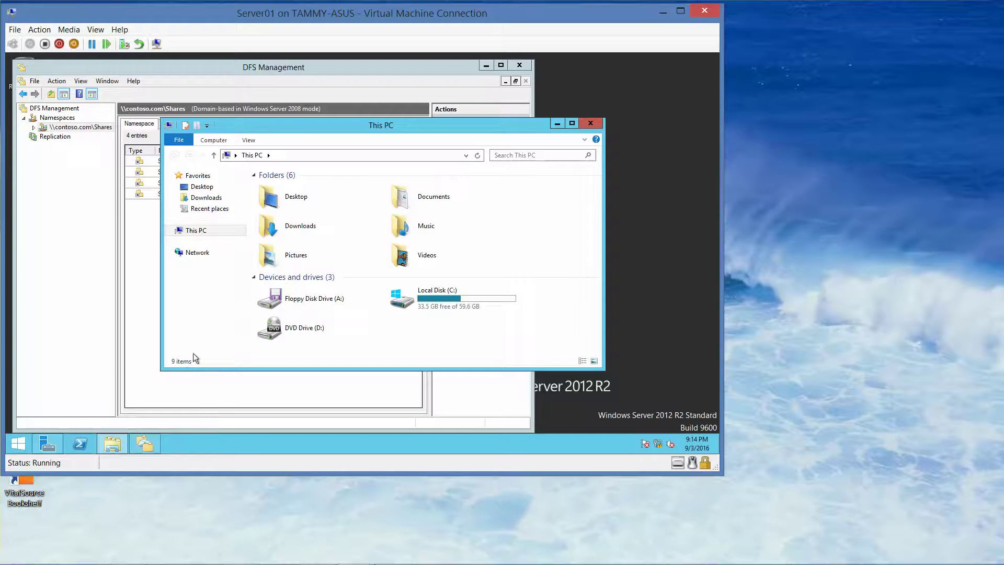
left_click(293, 154)
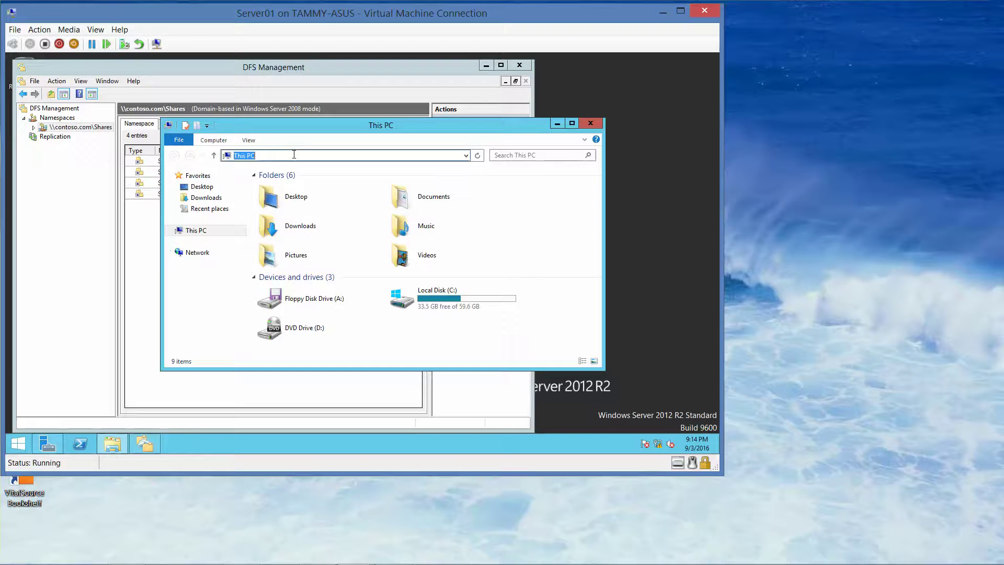
type("\\\\cons")
key("BackSpace")
type("toso.com\\shares")
key("Return")
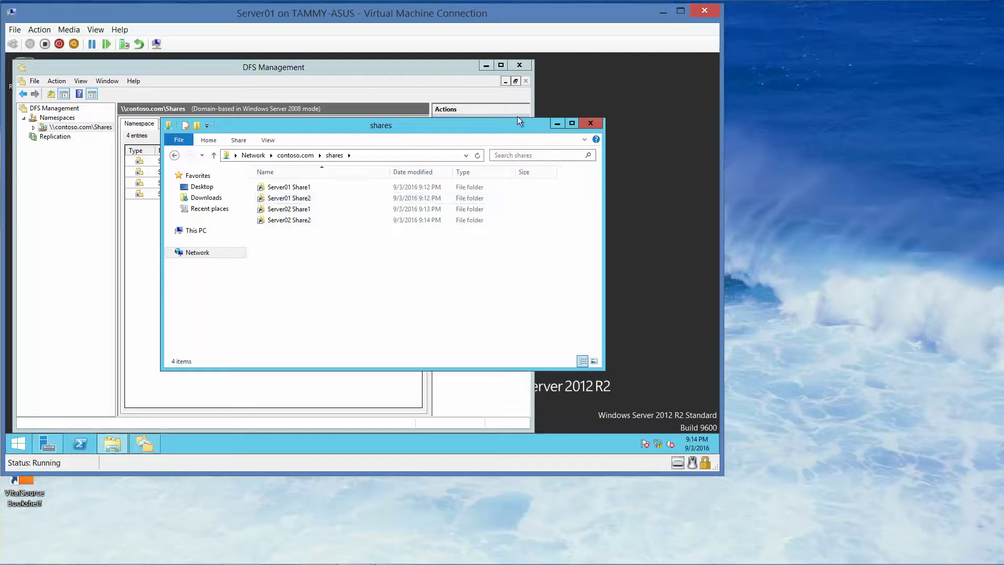
left_click(598, 123)
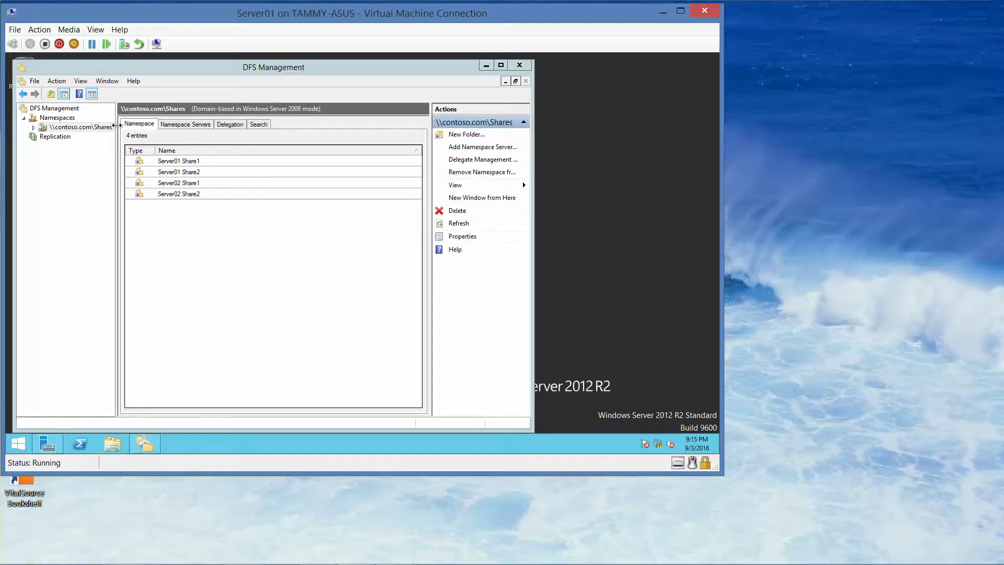
Open the properties of the \\contoso.com\Shares namespace and enable access-based enumeration for it in the advanced settings
left_click_drag(117, 130, 132, 130)
right_click(92, 130)
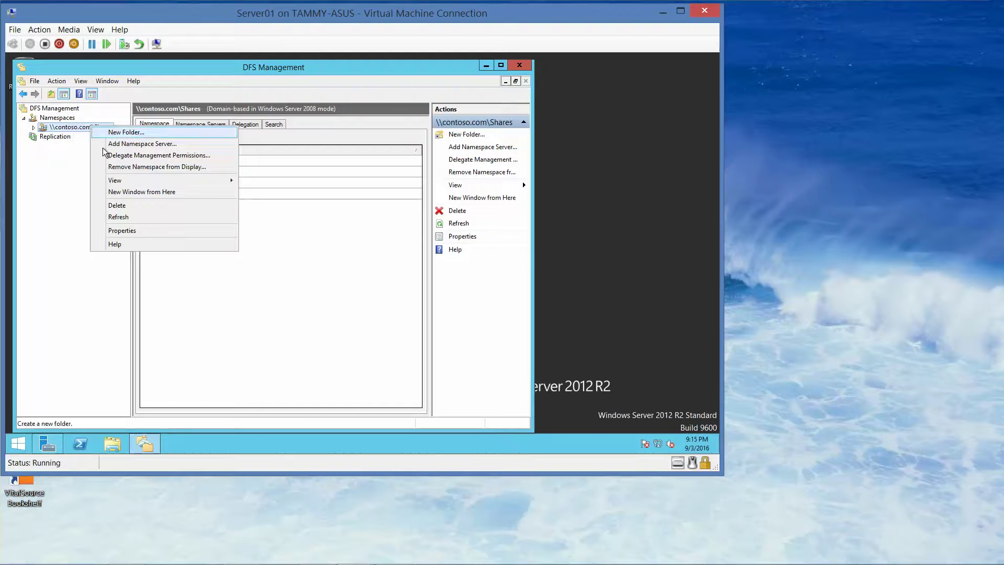
left_click(131, 232)
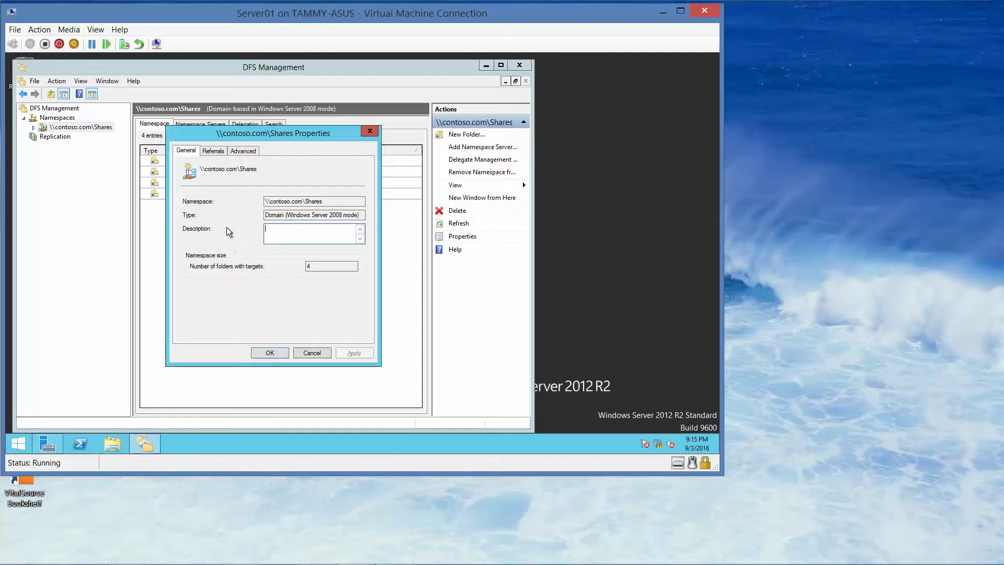
left_click(240, 152)
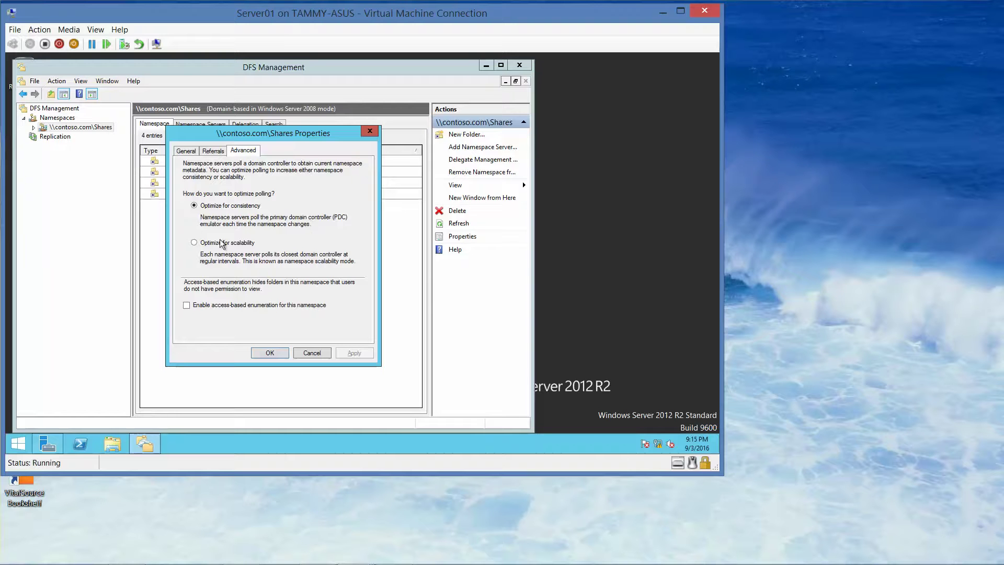
left_click(186, 307)
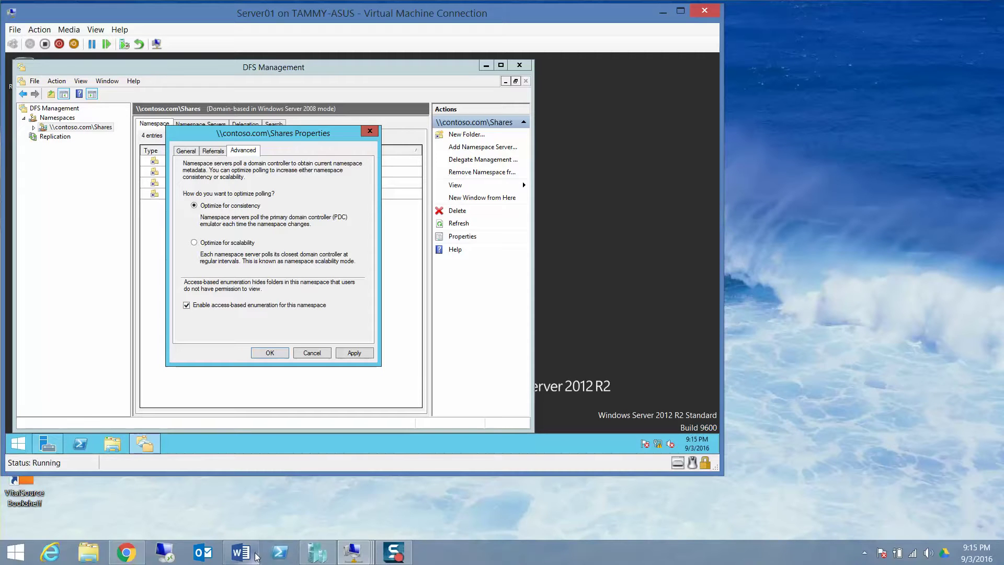
Switch to the Word answer key to read Question 6 on access-based enumeration, and return to DFS Management to save the namespace properties
left_click(251, 553)
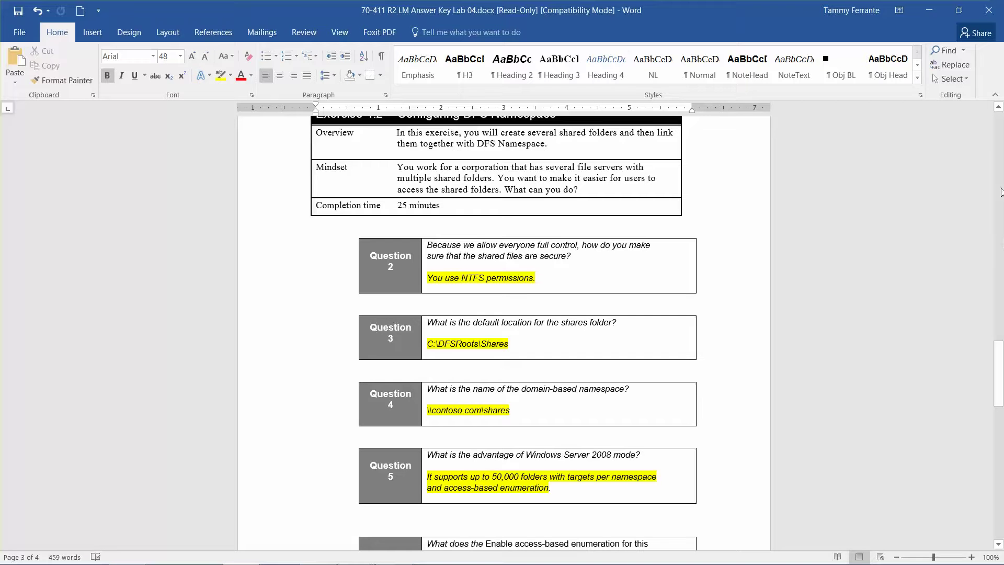
left_click_drag(997, 355, 997, 366)
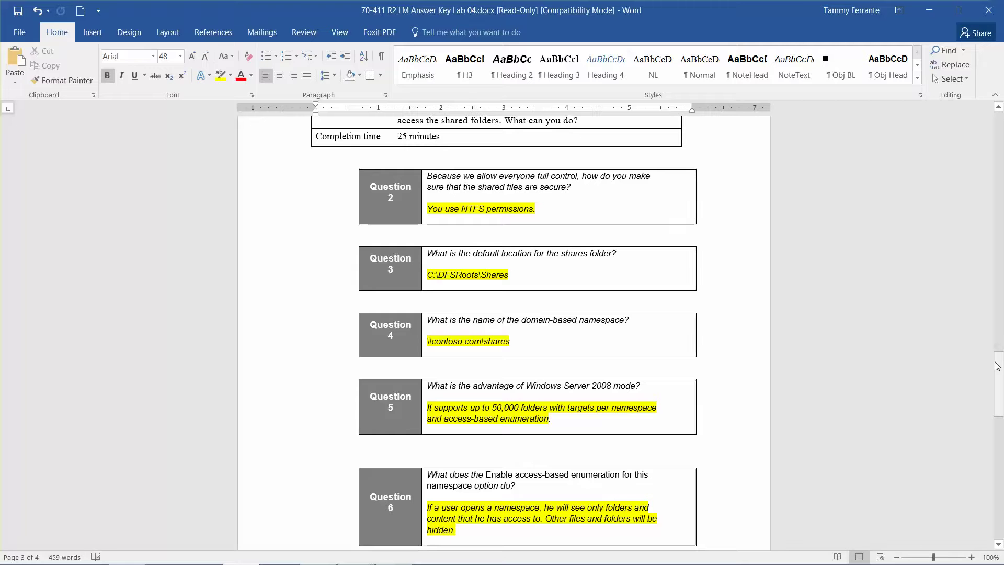
left_click(929, 9)
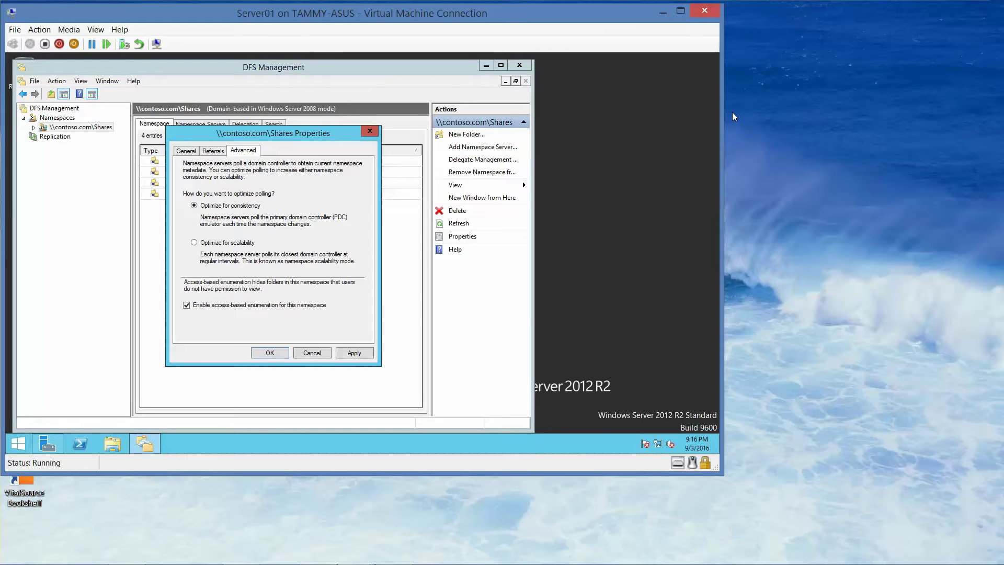
left_click(270, 353)
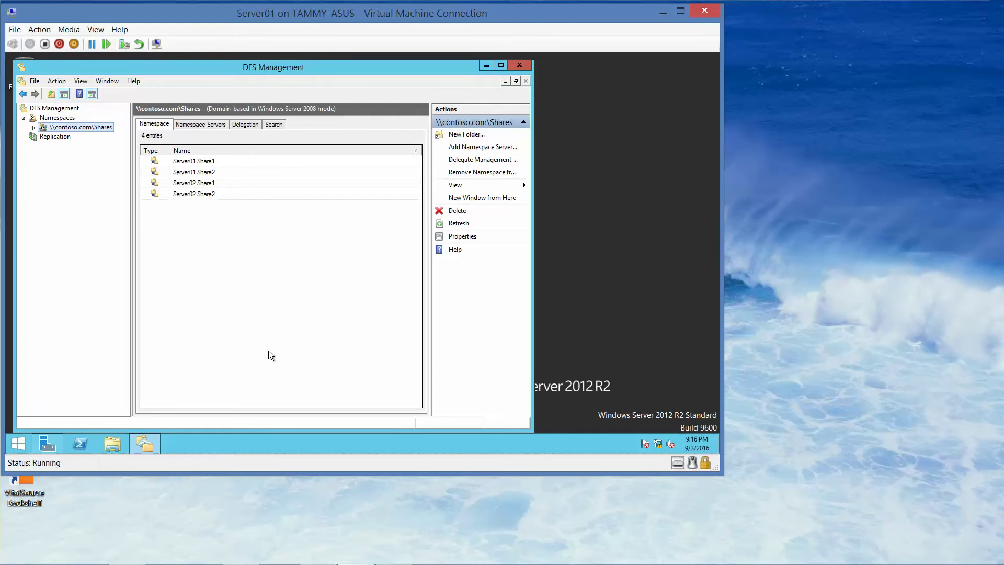